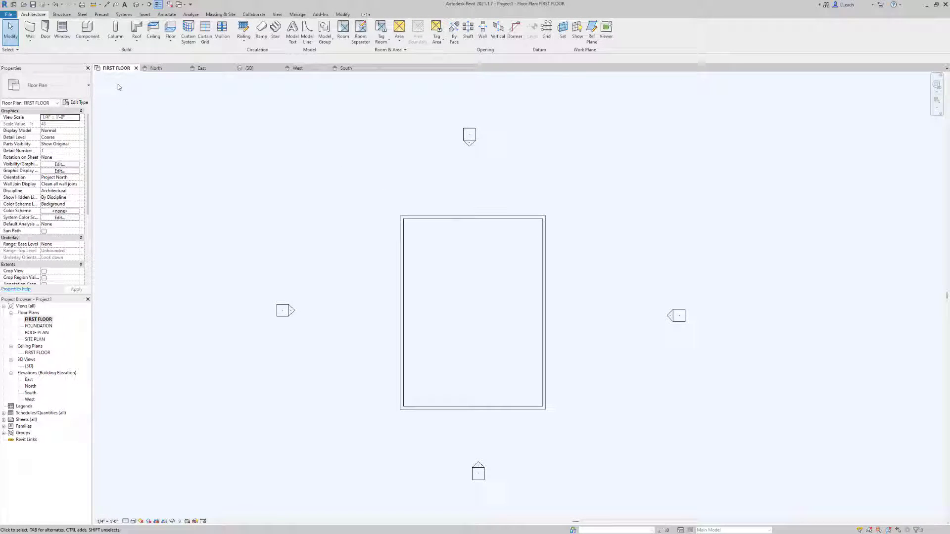
Start a roof by footprint with a 1' 6" overhang and Defines slope turned off
left_click(137, 43)
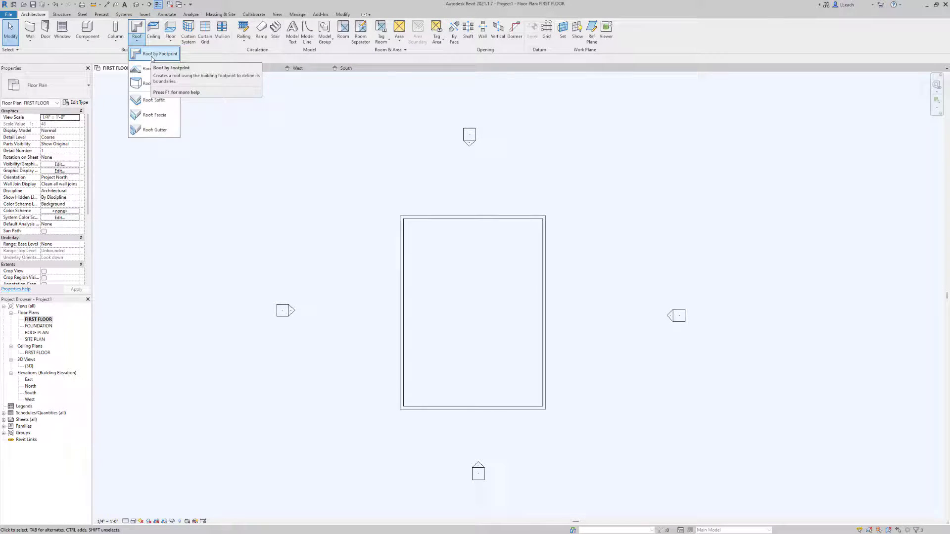
left_click(152, 54)
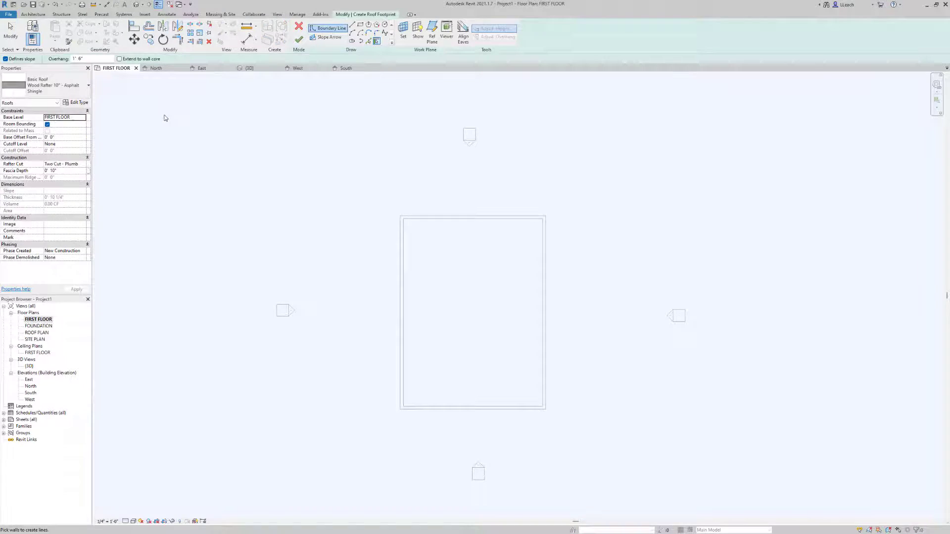
left_click(83, 59)
type("18")
key("Return")
left_click(5, 59)
Set the roof's rafter cut to Two Cut - Square and its base level to ROOF
left_click(82, 165)
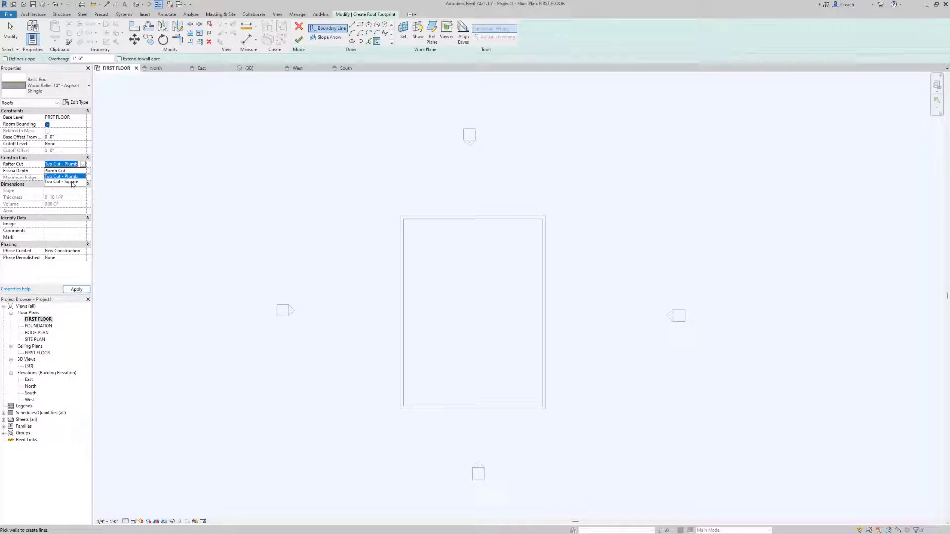
left_click(72, 182)
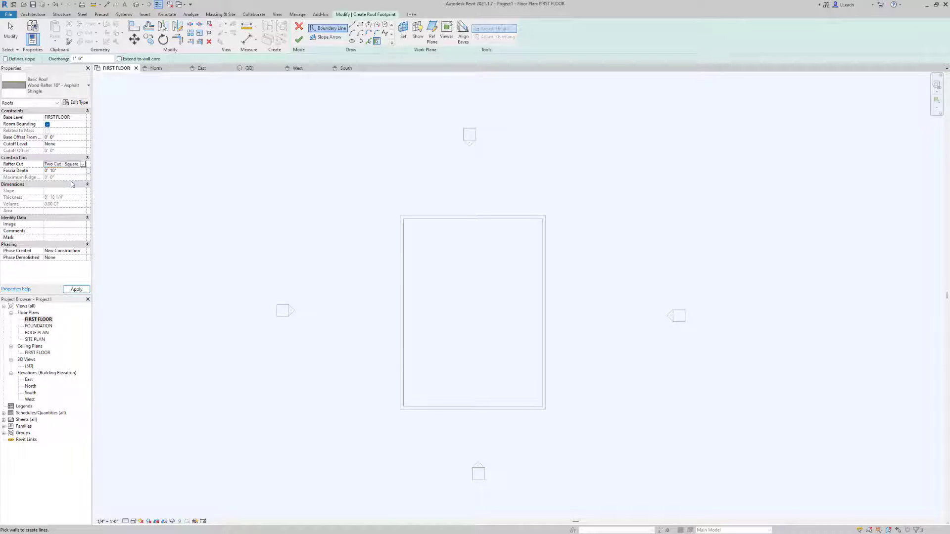
left_click(84, 120)
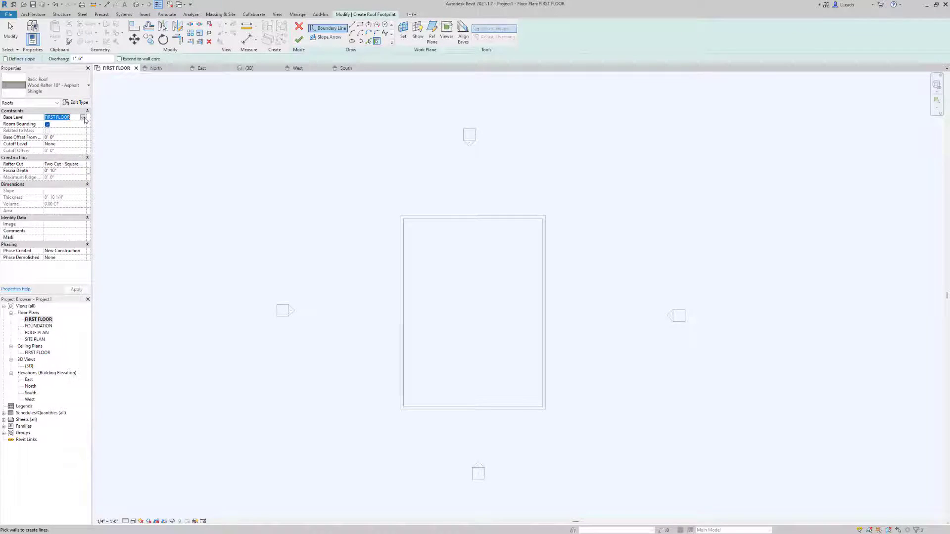
left_click(82, 117)
left_click(56, 138)
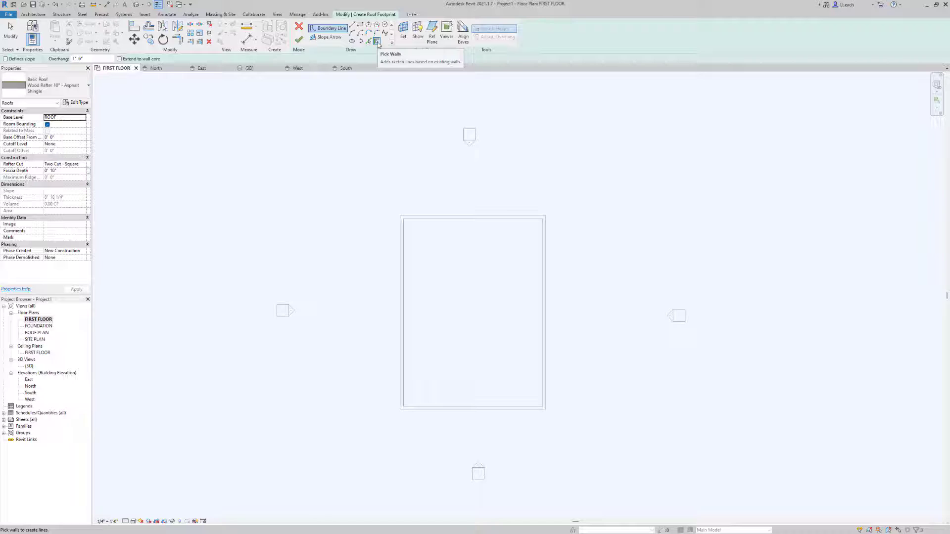
Pick the left and right walls as flat edges and the top wall as a sloped edge
left_click(400, 257)
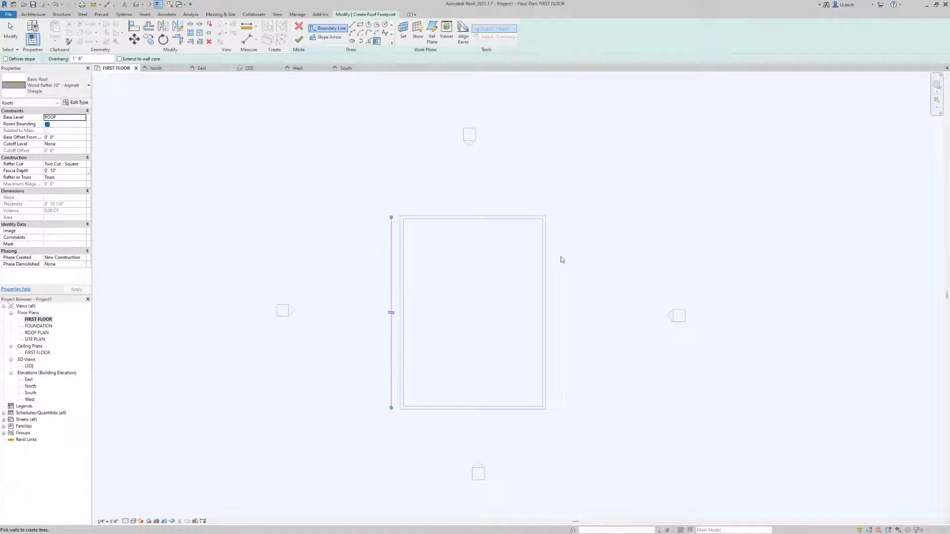
left_click(548, 265)
left_click(6, 59)
left_click(441, 218)
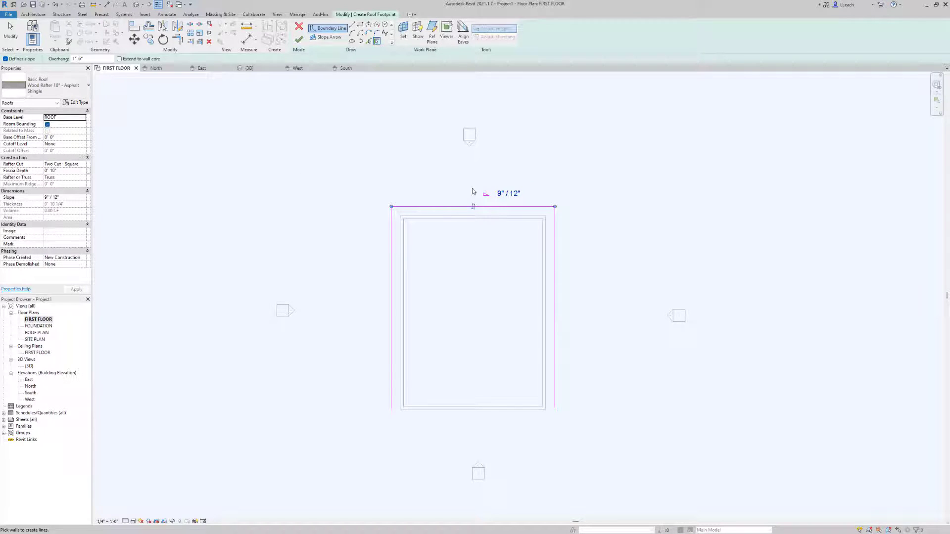
Change the top edge's slope from 9"/12" to 10"/12"
left_click(499, 194)
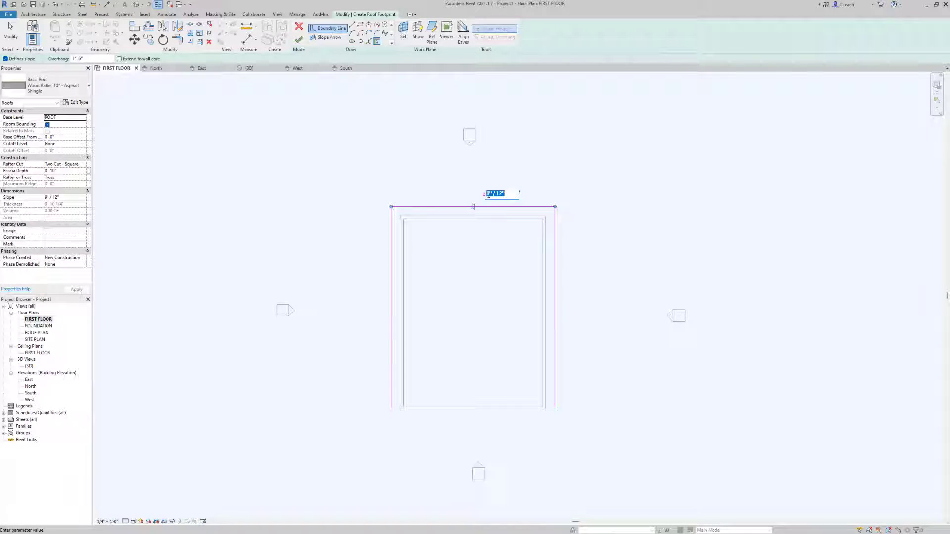
left_click(487, 193)
type("1")
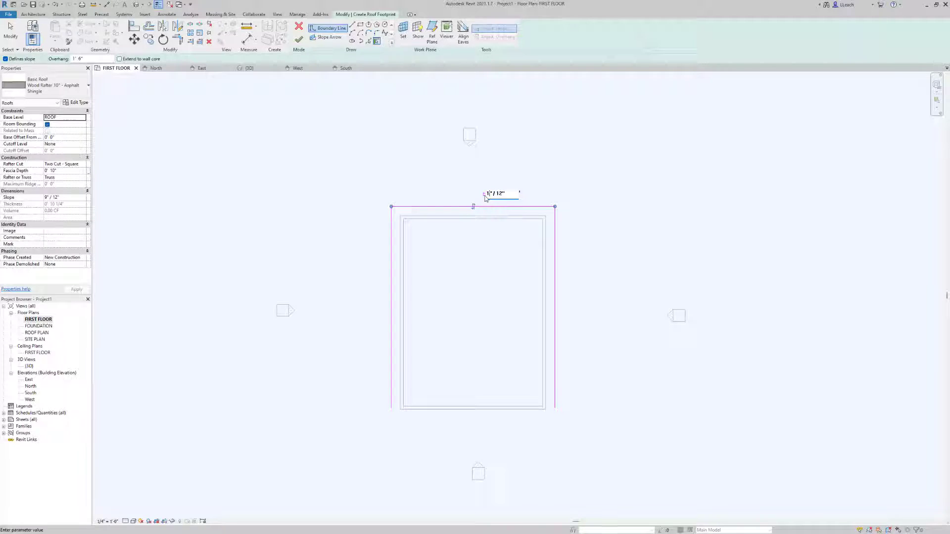
type("0")
key("Return")
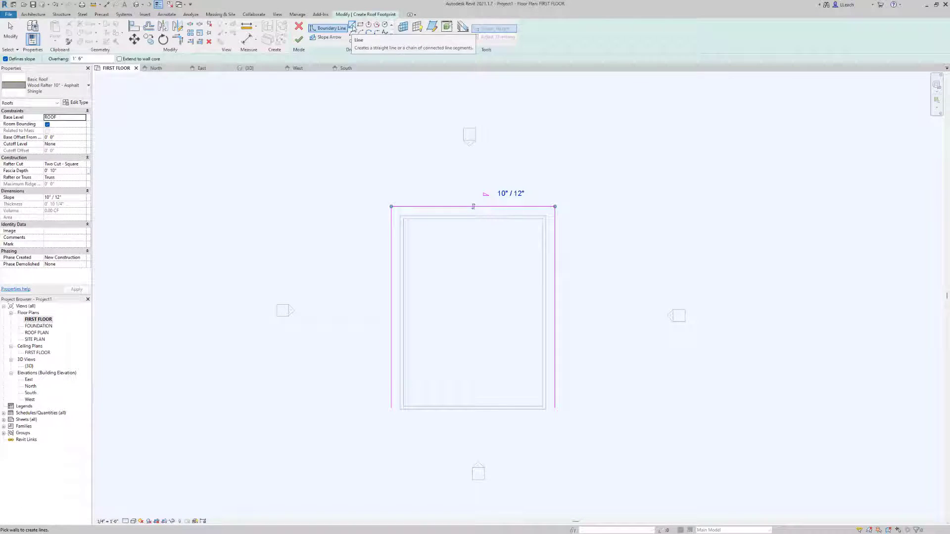
Draw a boundary line across the footprint and give it a 10"/12" slope
left_click(353, 26)
left_click(391, 324)
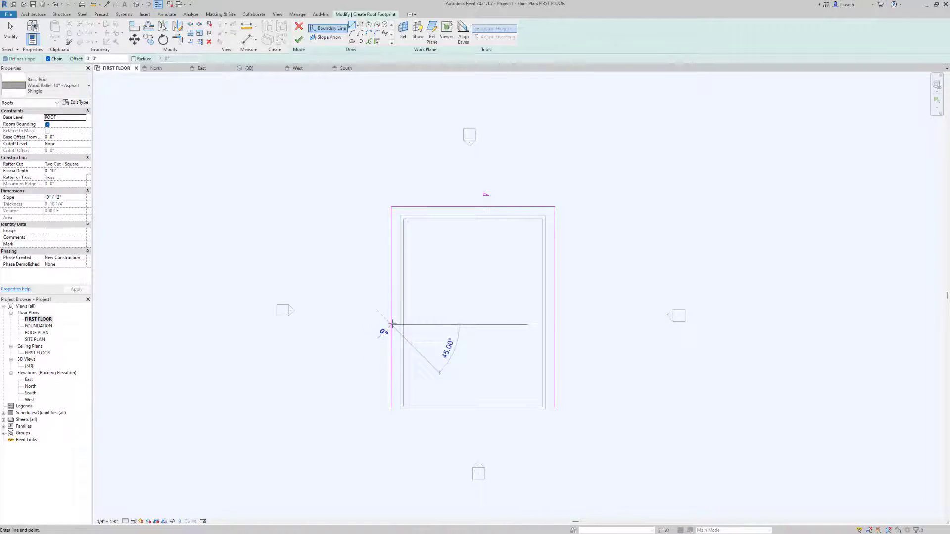
left_click(554, 326)
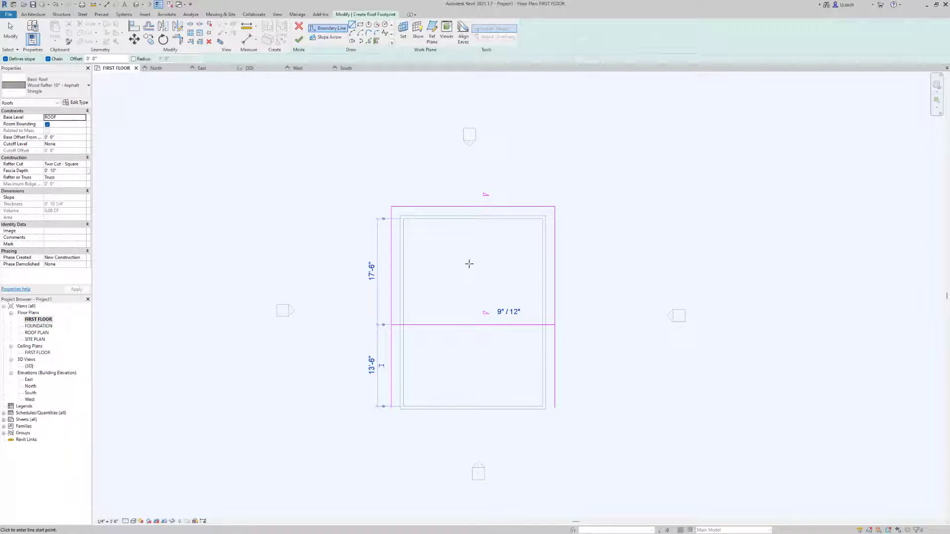
left_click(499, 310)
left_click(485, 313)
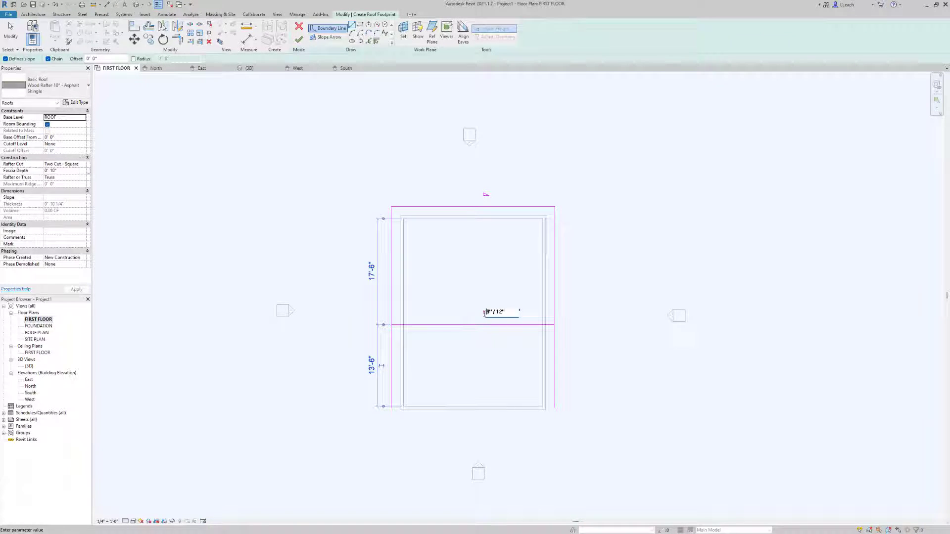
type("10")
key("Delete")
key("Return")
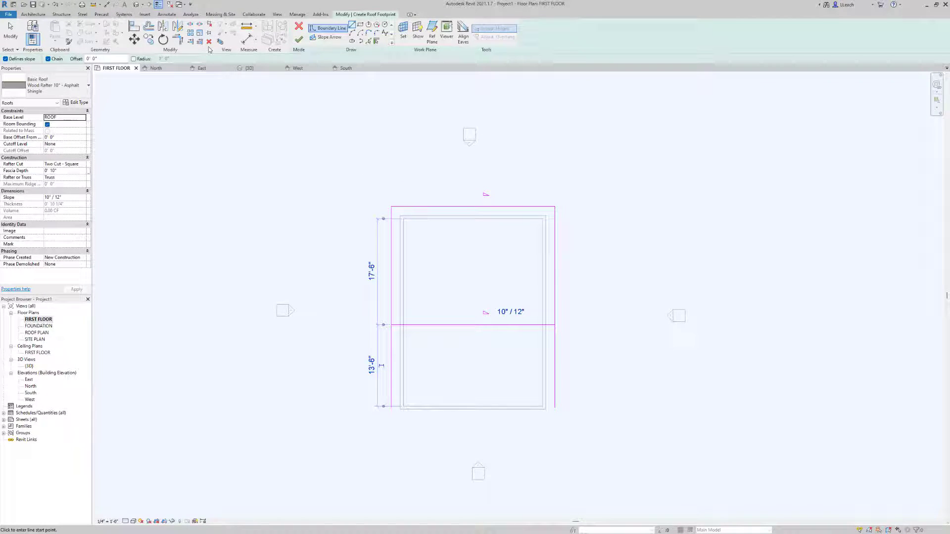
Trim the left and right edges to corners at the dividing line
left_click(177, 40)
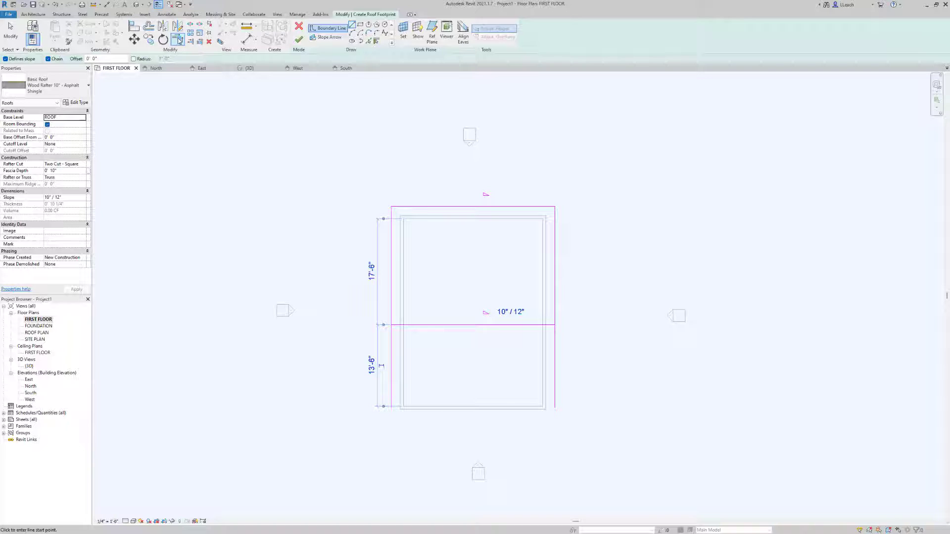
left_click(390, 302)
left_click(415, 324)
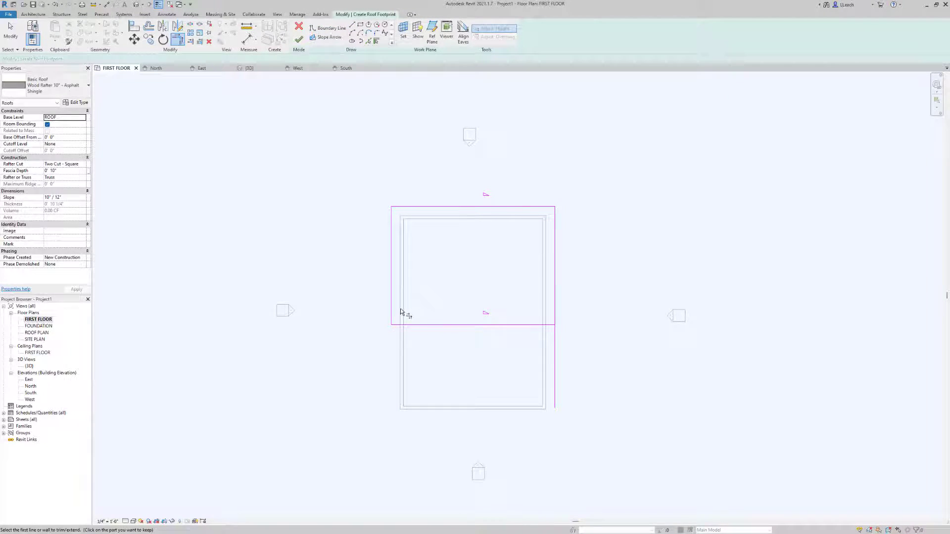
left_click(507, 325)
left_click(556, 297)
key("Escape")
key("Escape")
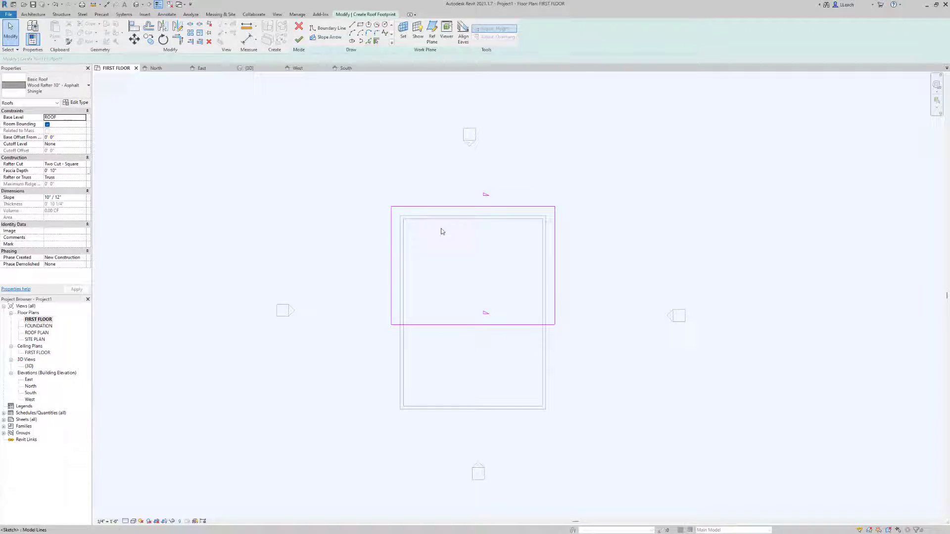
Move the dividing line to 23'-6" from the top wall
left_click(555, 314)
left_click(541, 325)
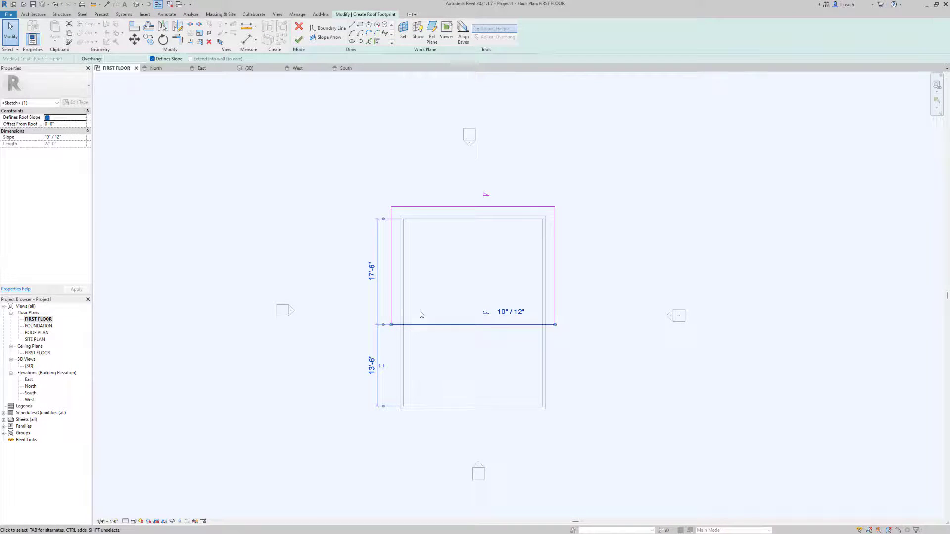
left_click(374, 272)
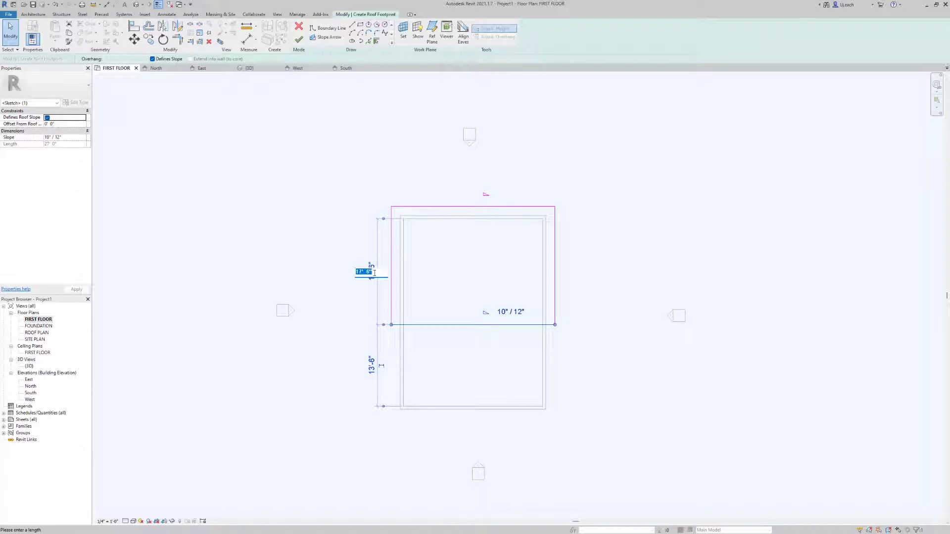
type("23 6")
key("Return")
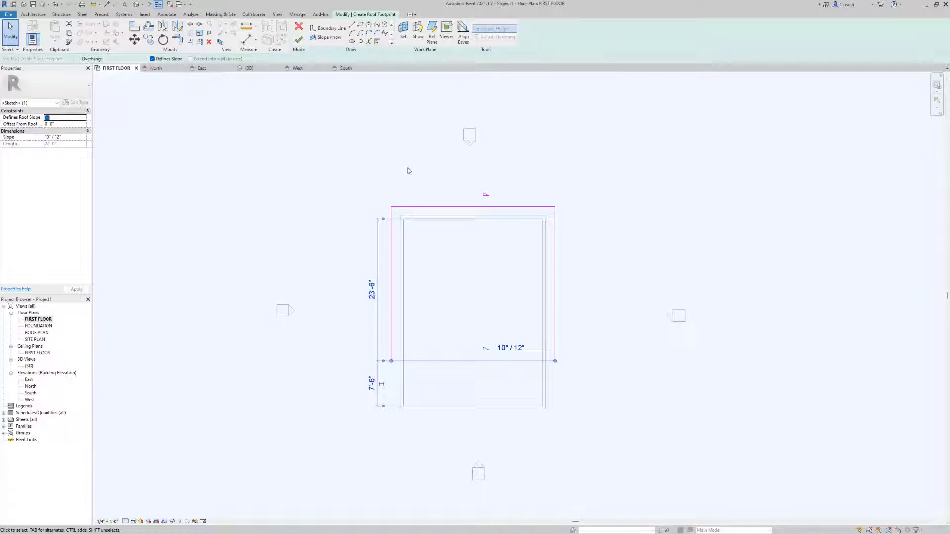
Finish the first roof, open the West elevation, and measure the ridge height
left_click(299, 41)
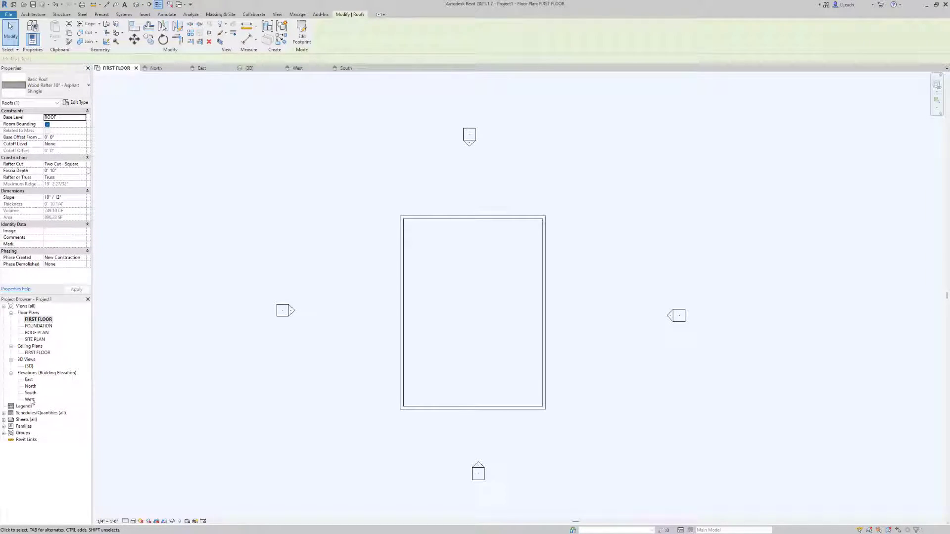
double_click(30, 400)
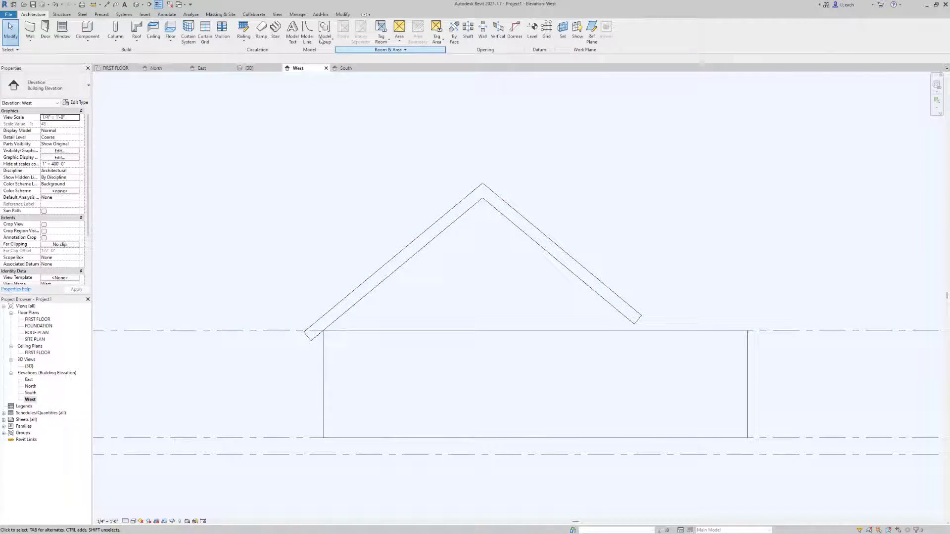
left_click(428, 221)
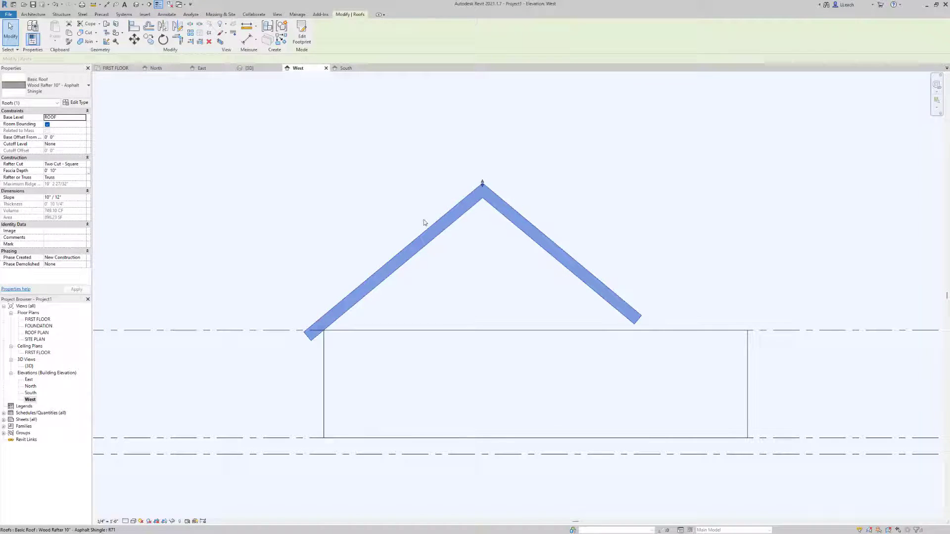
left_click(93, 4)
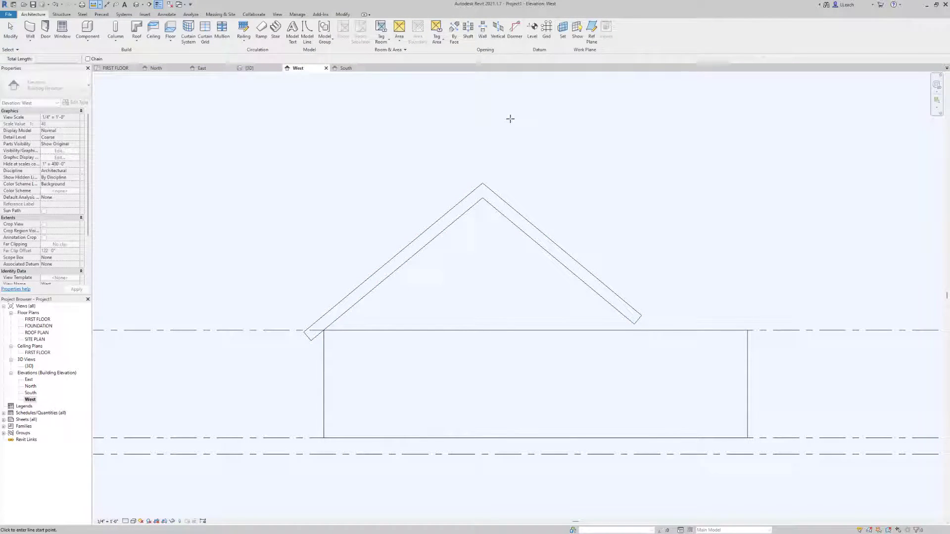
left_click(482, 183)
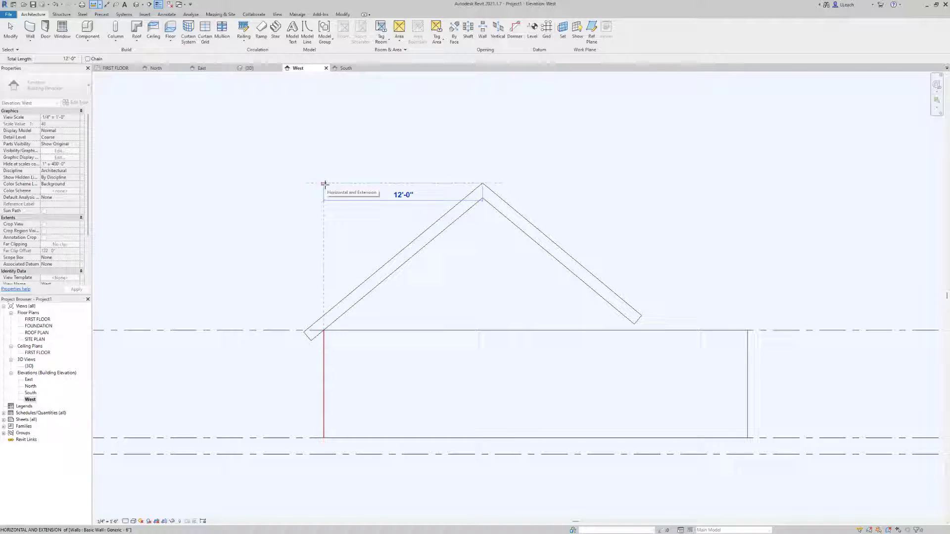
key("Escape")
key("Escape")
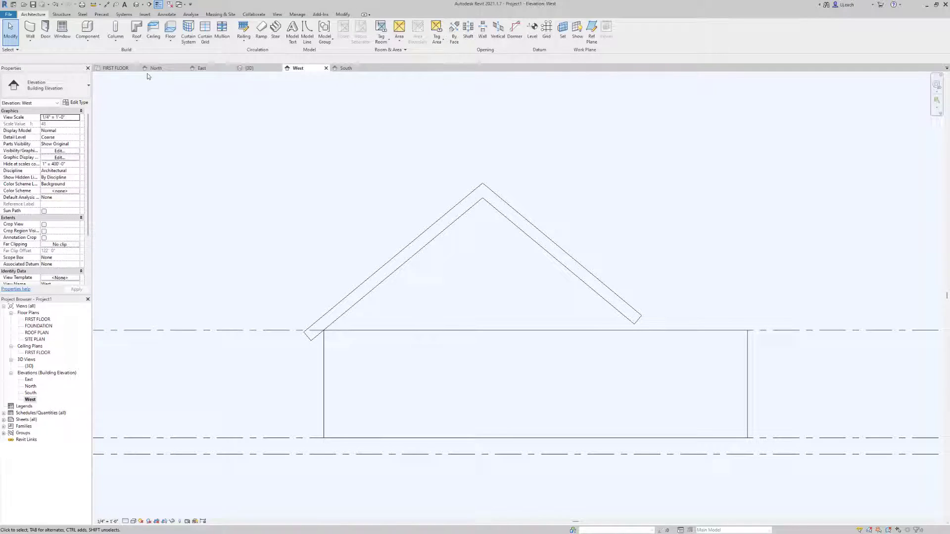
Return to the first floor plan and start a second footprint roof with Defines slope off
left_click(115, 68)
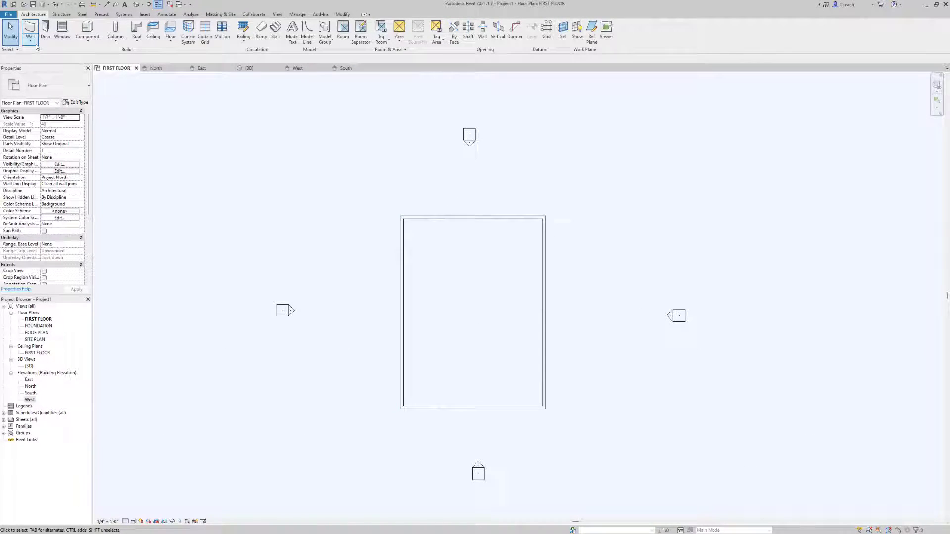
left_click(137, 41)
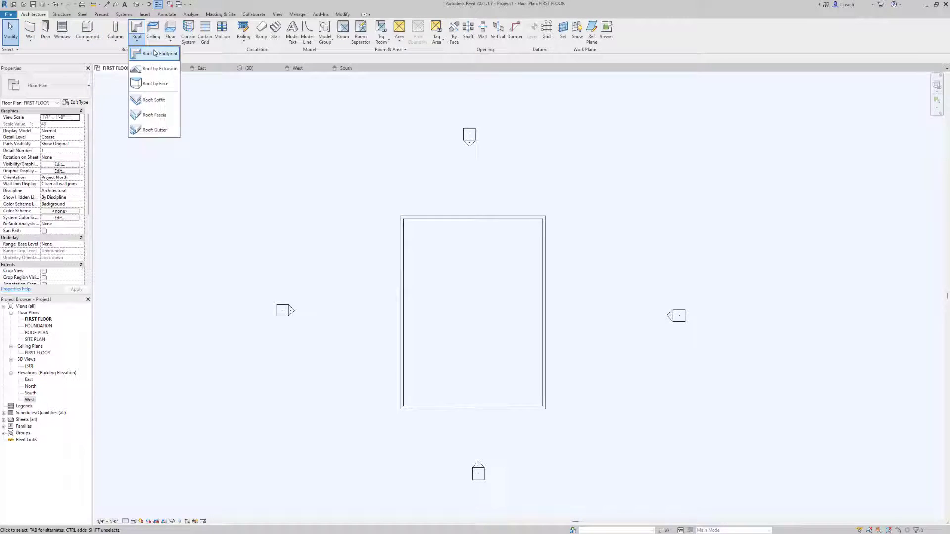
left_click(155, 53)
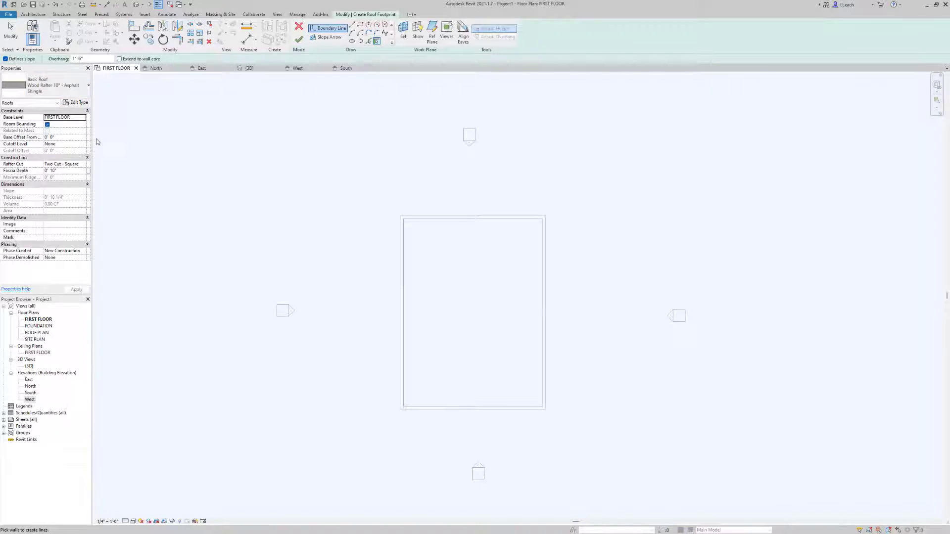
left_click(5, 59)
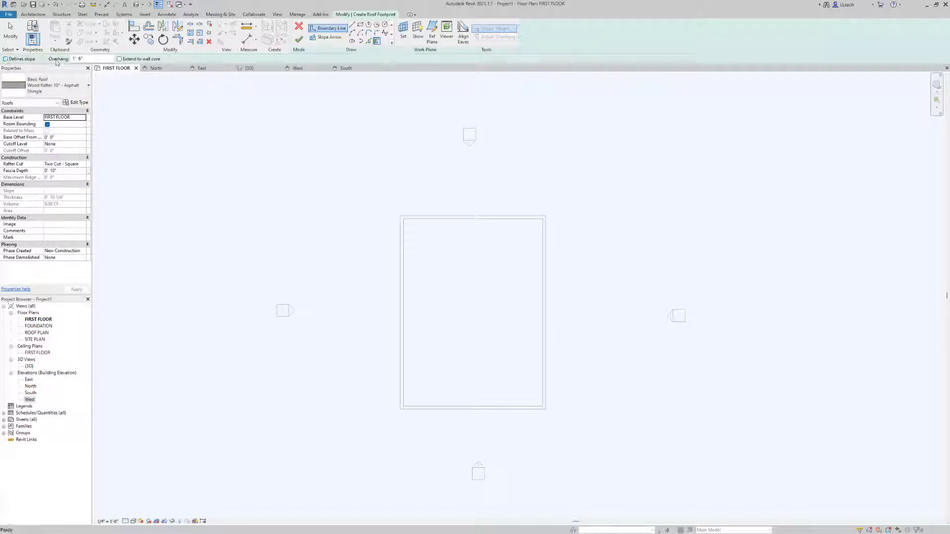
Keep the Two Cut - Square rafter cut and set the base level to ROOF
left_click(83, 165)
left_click(84, 164)
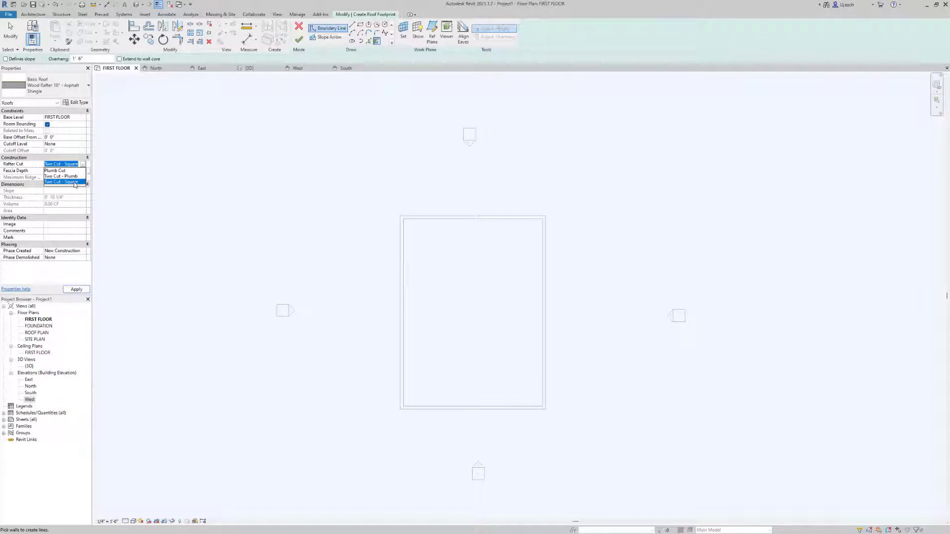
left_click(75, 182)
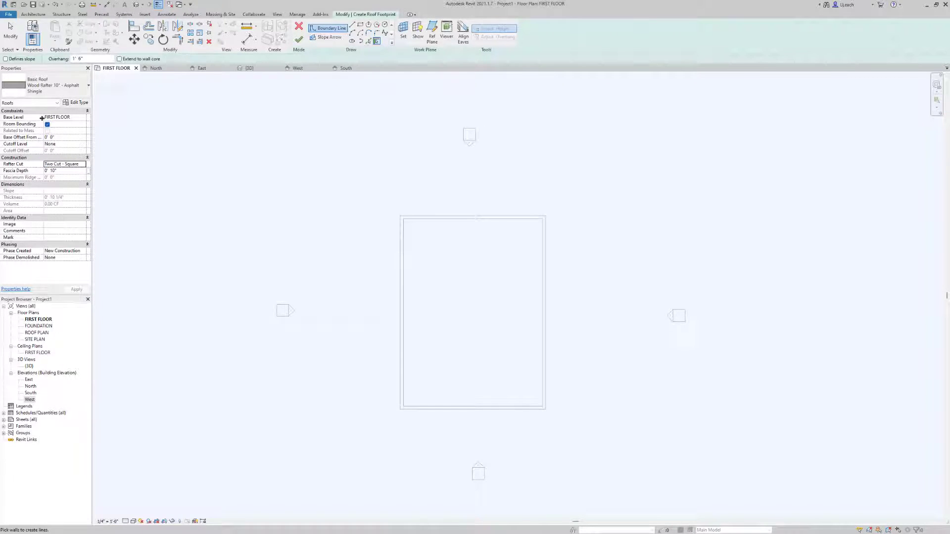
left_click(82, 117)
left_click(82, 117)
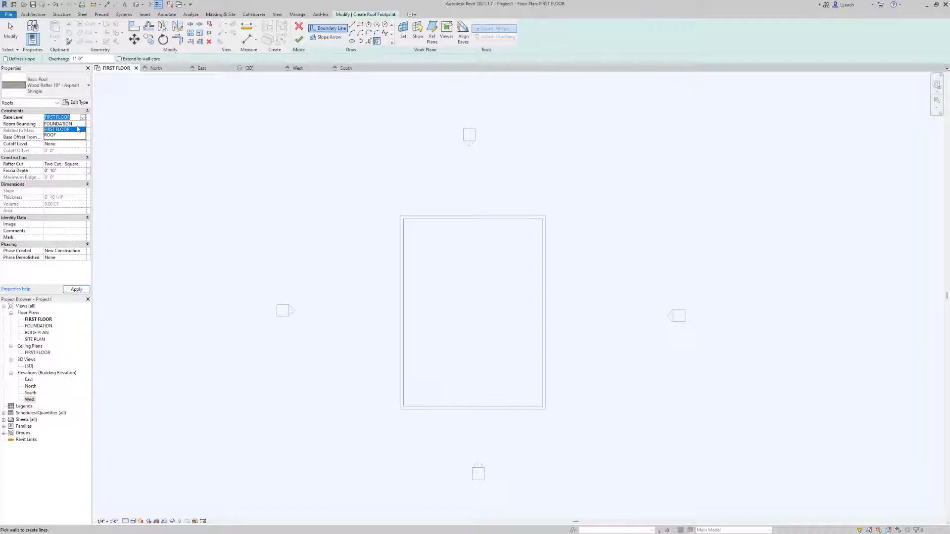
left_click(56, 135)
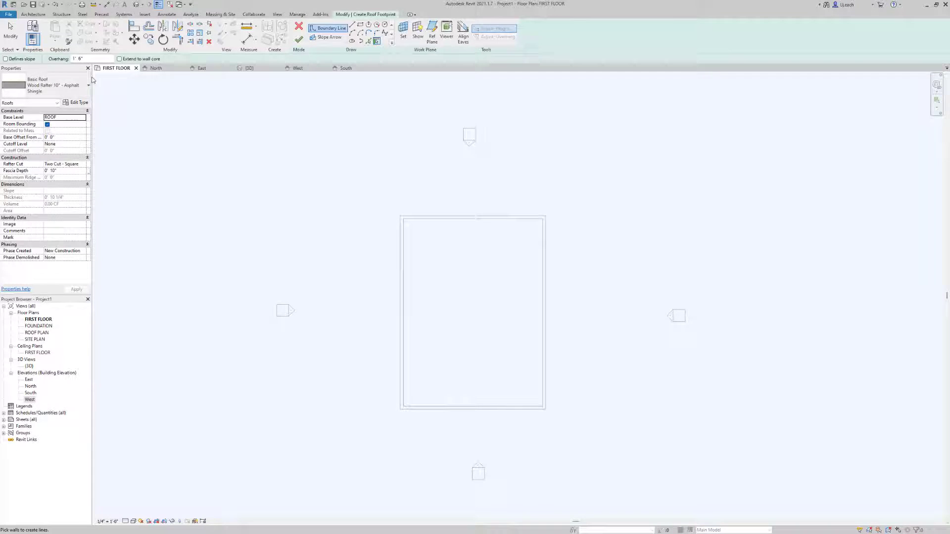
Pick the left and right walls as flat edges, then the bottom wall as a sloped edge for 4"/12"
left_click(400, 341)
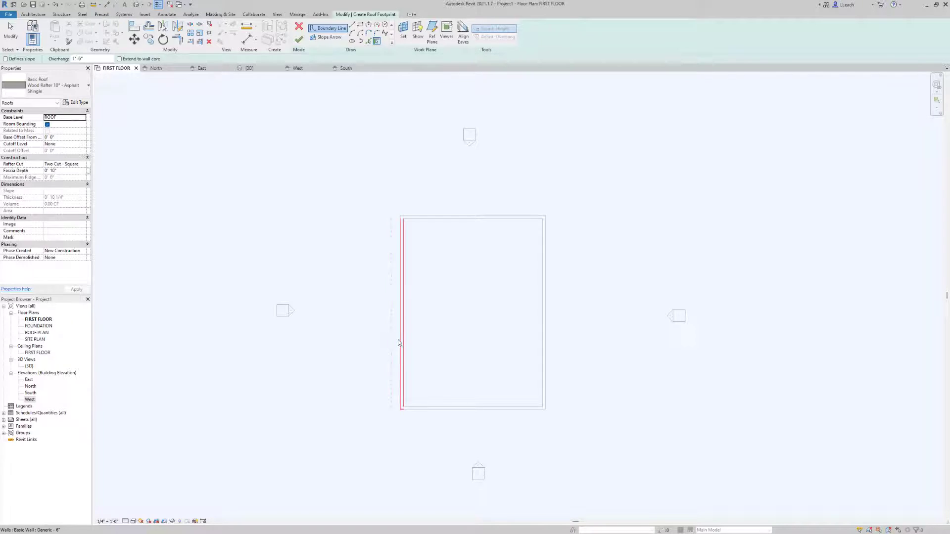
left_click(547, 366)
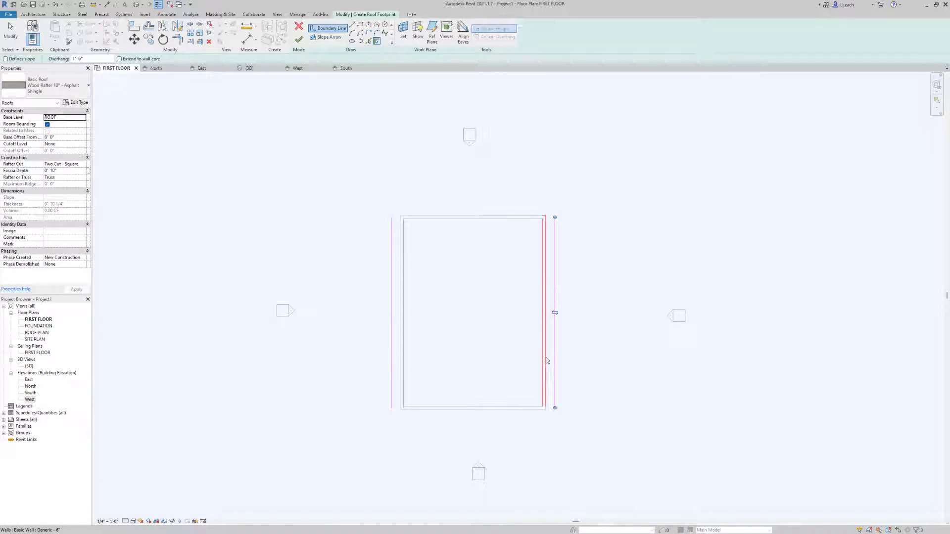
left_click(6, 60)
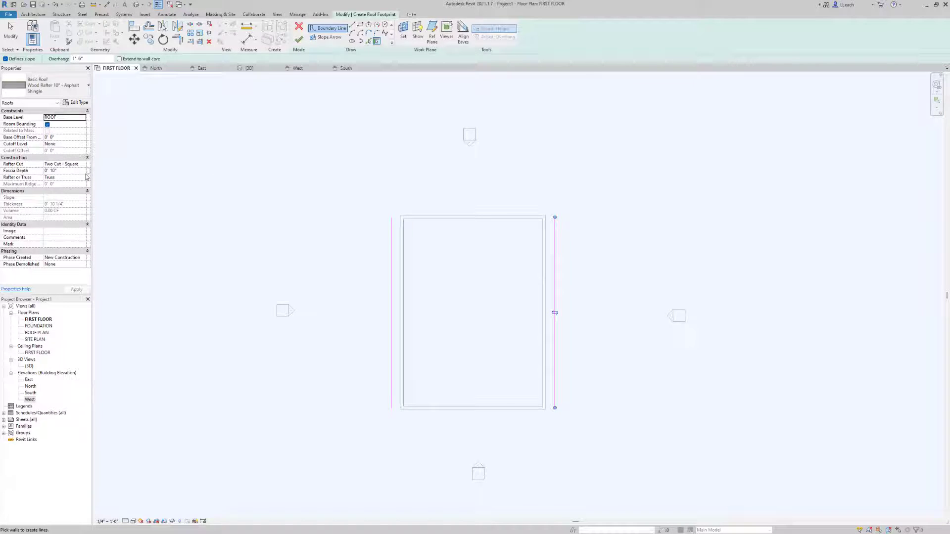
left_click(456, 413)
left_click(465, 432)
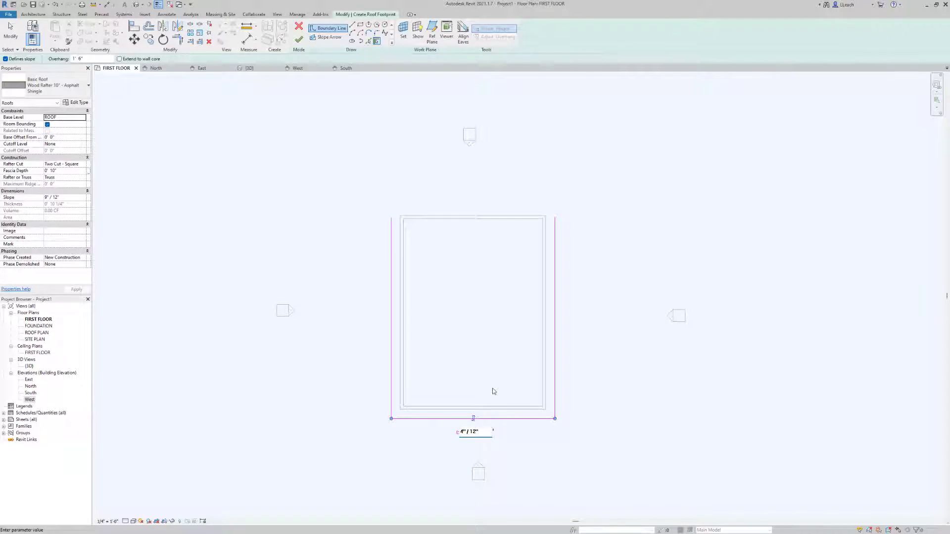
Commit the 4"/12" slope and draw a non-sloping line across the footprint, 6'-0" in from the bottom wall
key("Return")
left_click(351, 26)
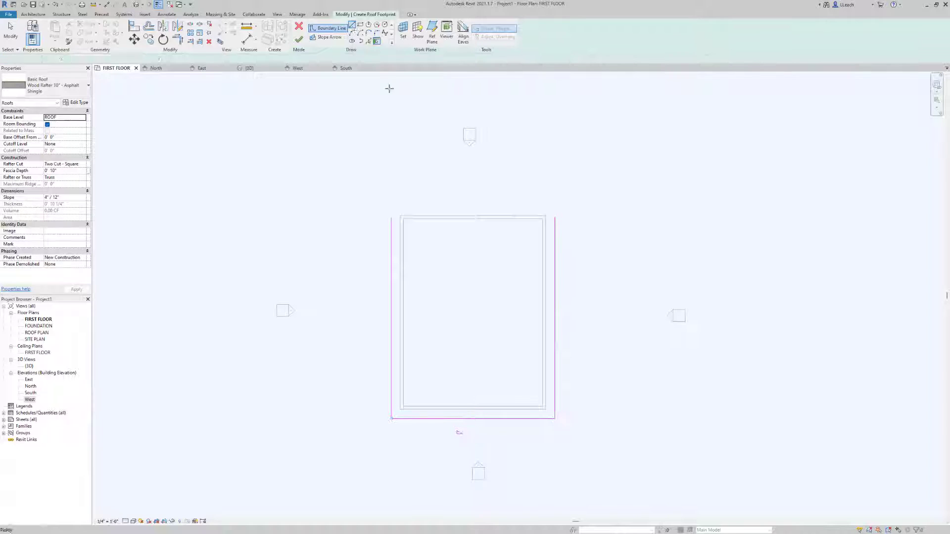
left_click(390, 371)
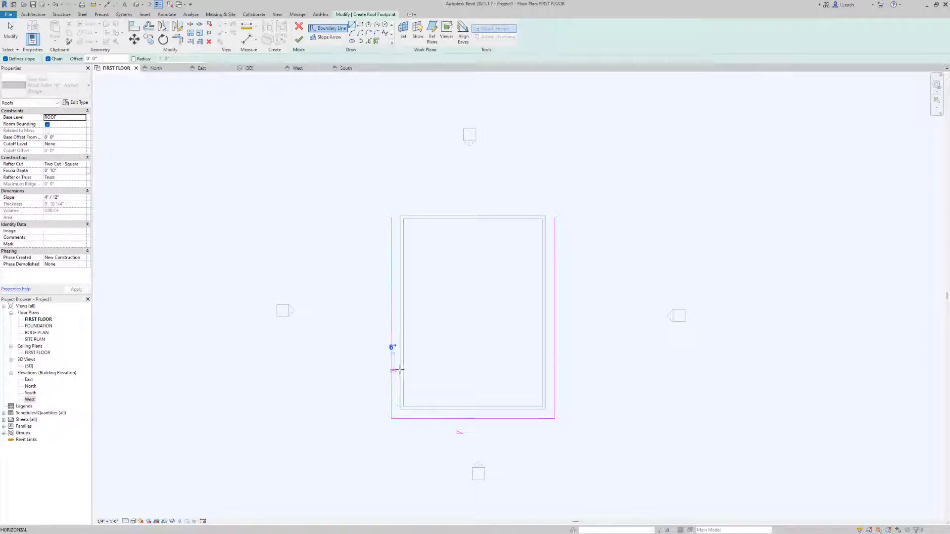
left_click(554, 370)
key("Escape")
key("Escape")
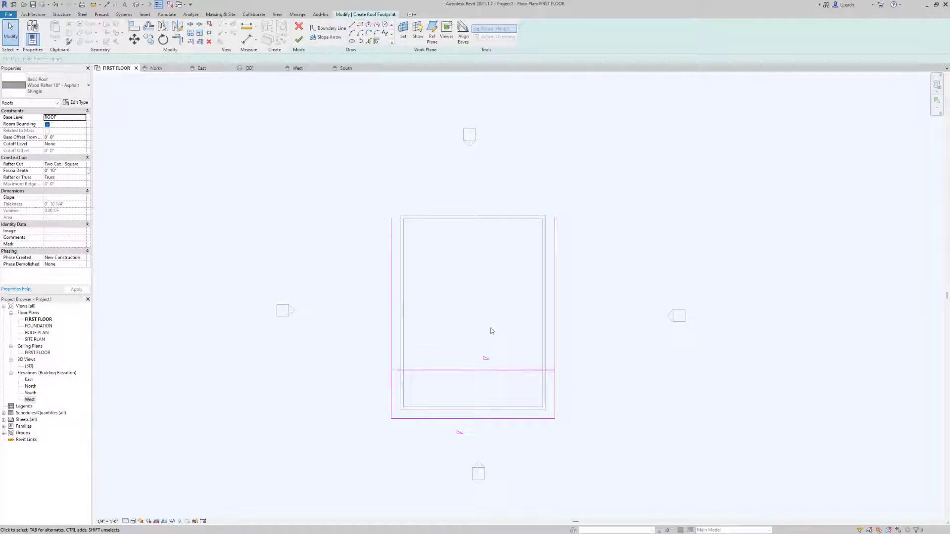
left_click(468, 370)
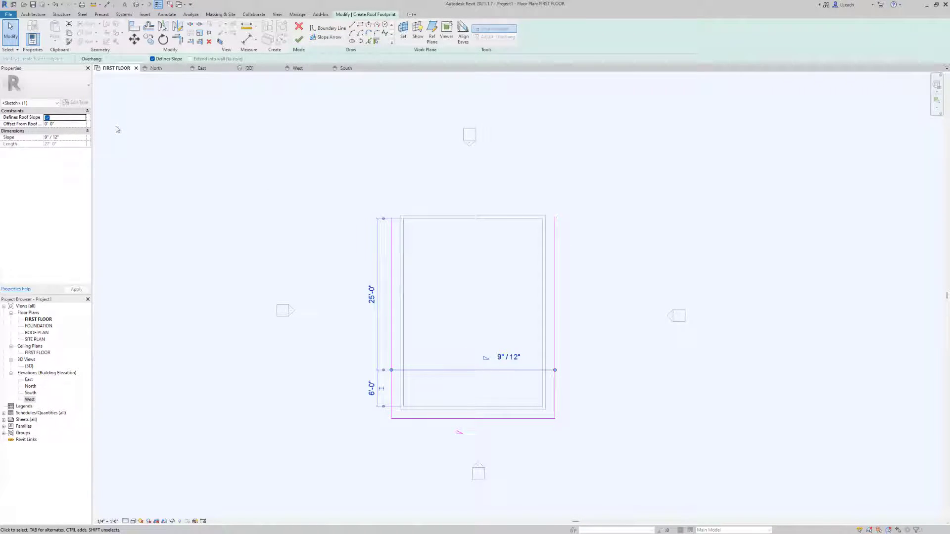
left_click(152, 59)
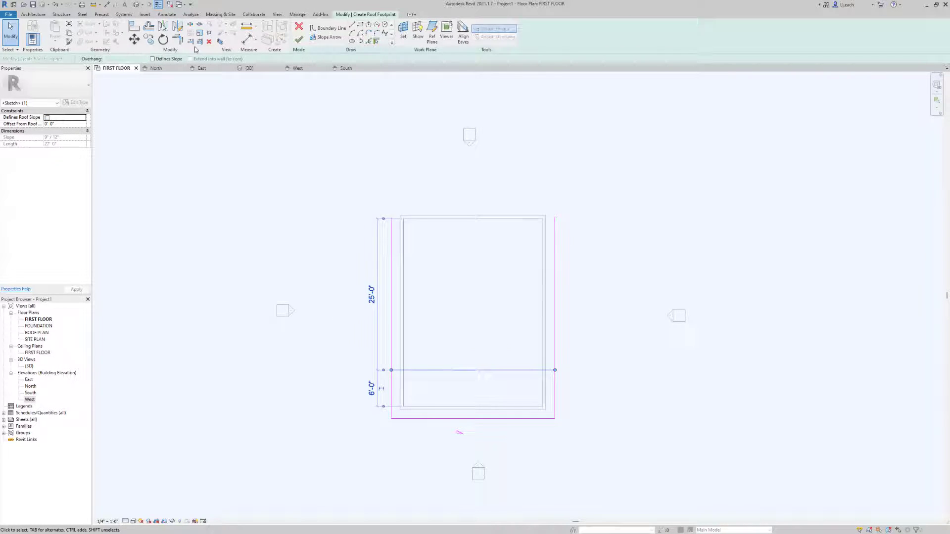
Trim both side edges to corners at the flat line and finish the front roof
left_click(177, 39)
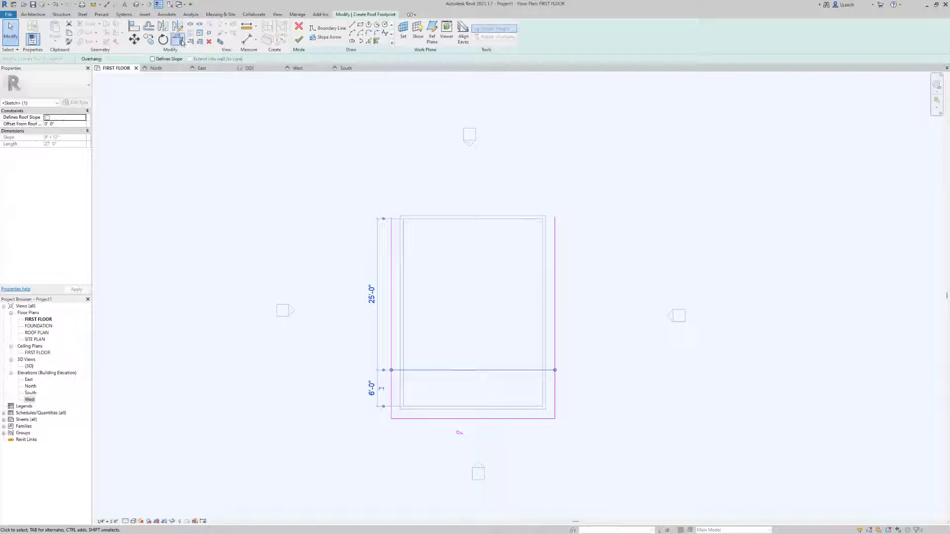
left_click(391, 387)
left_click(420, 371)
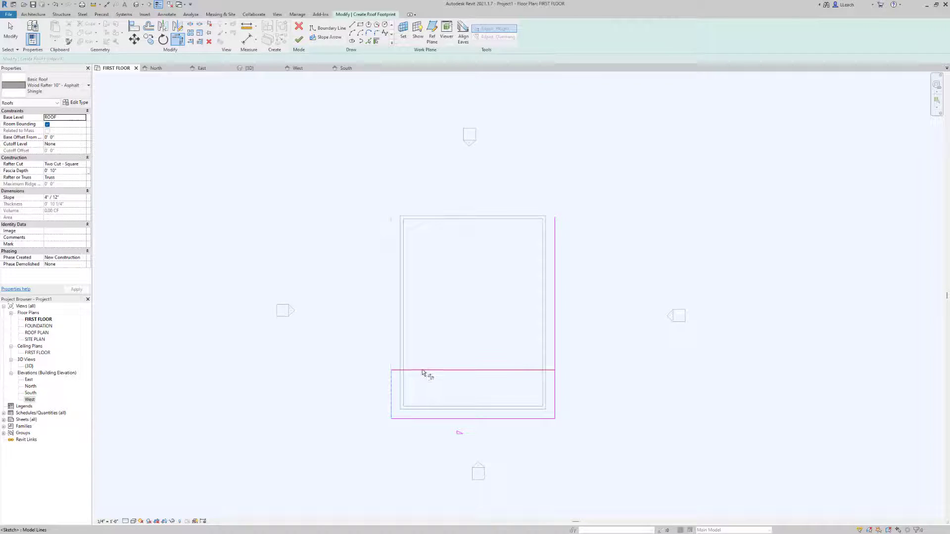
left_click(497, 371)
left_click(554, 394)
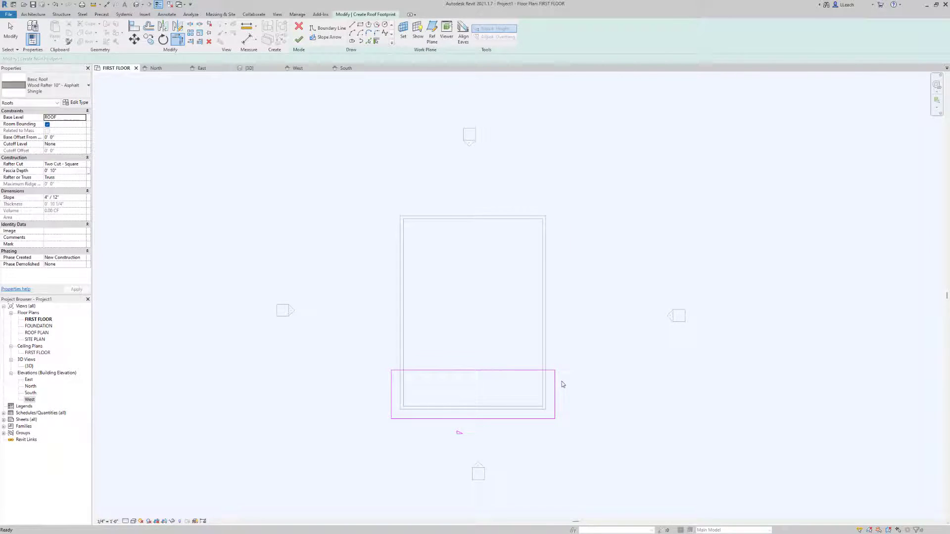
key("Escape")
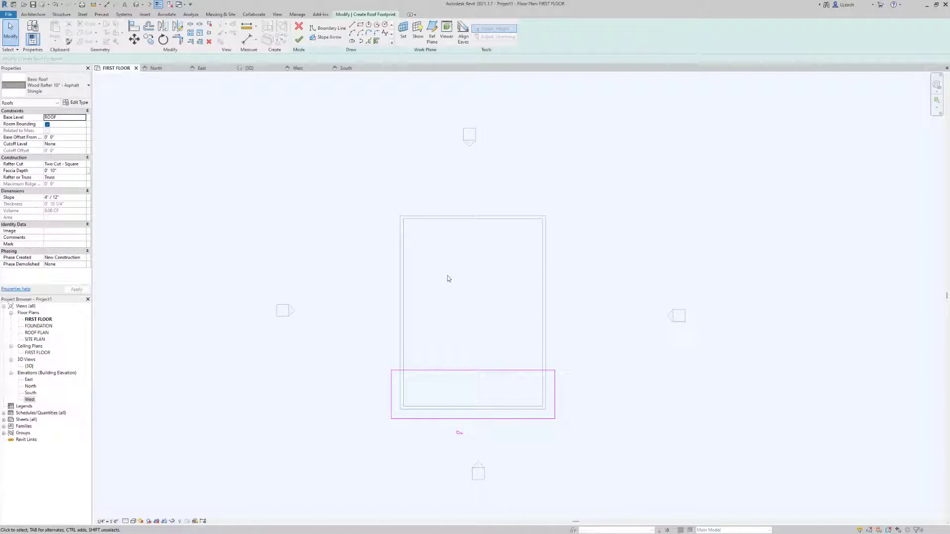
left_click(300, 40)
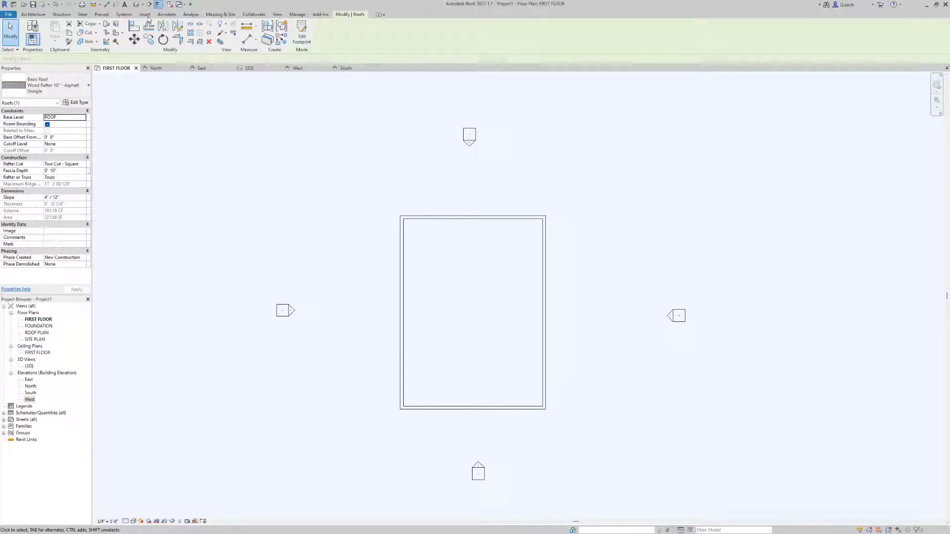
Compare both roofs in the West elevation, then go back to the {3D} view
left_click(259, 70)
key("Escape")
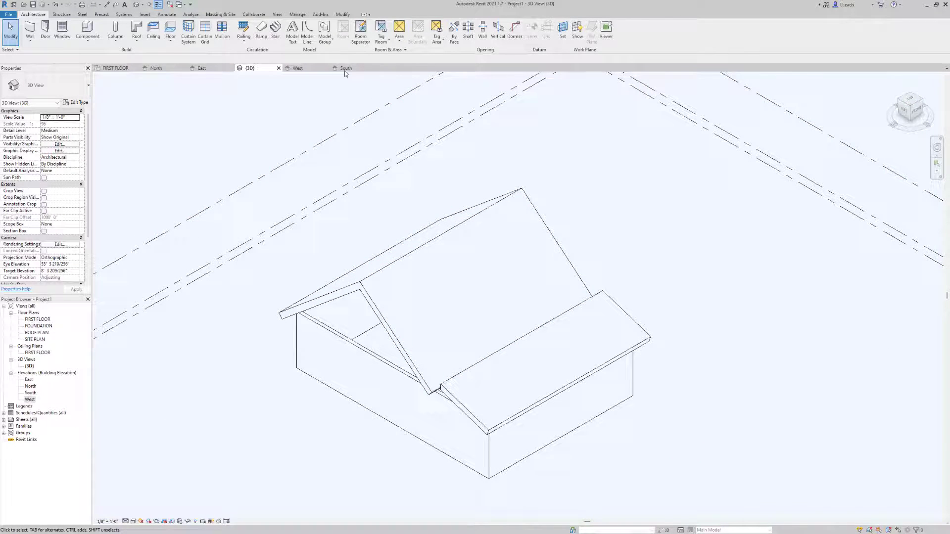
left_click(297, 68)
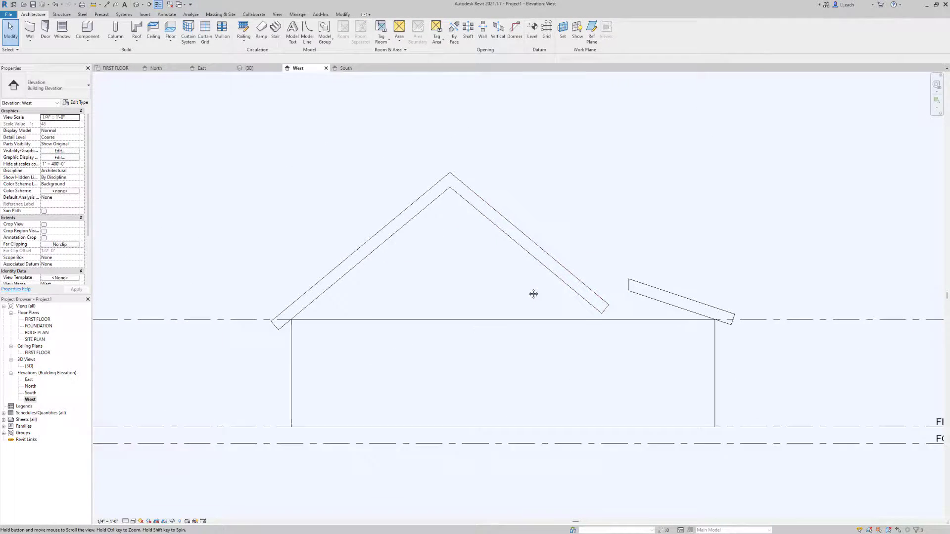
middle_click_drag(533, 294, 515, 285)
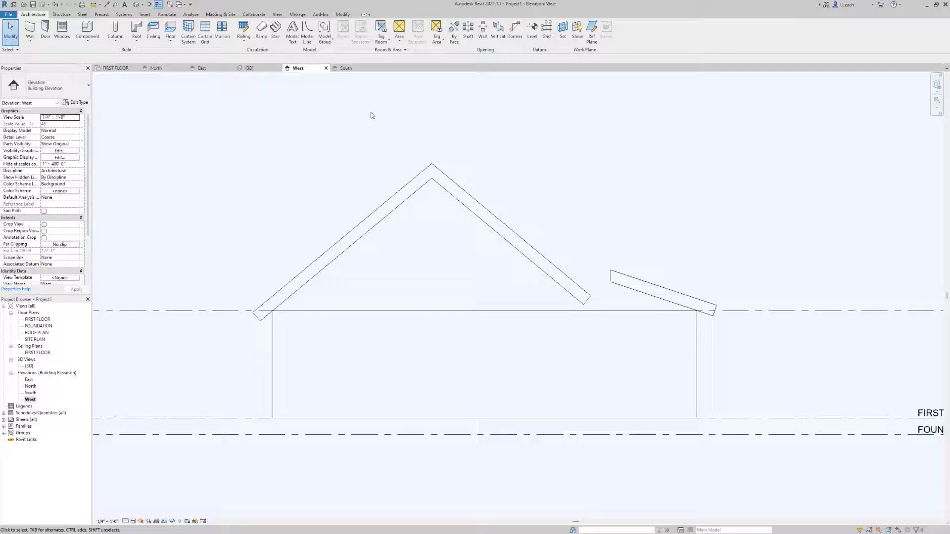
left_click(255, 68)
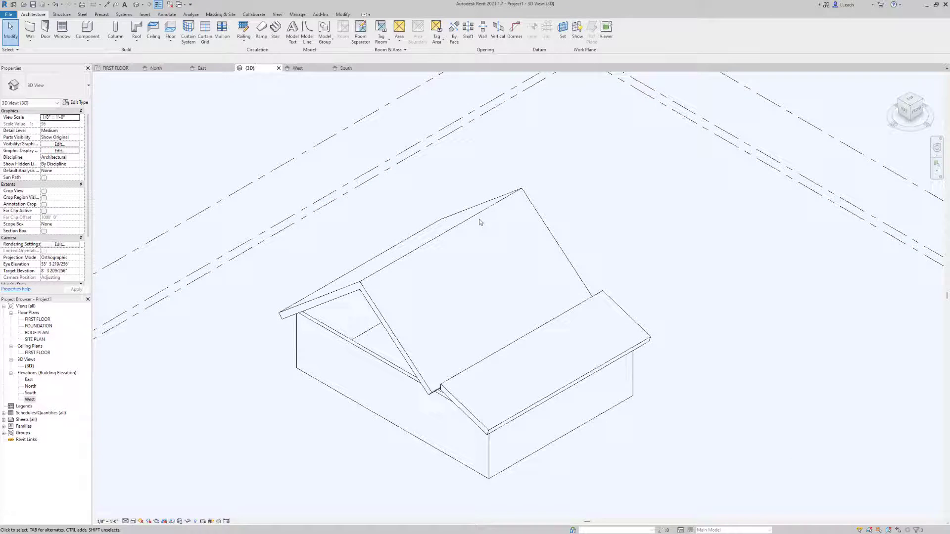
Join the shallow front roof's upper edge to the steep back roof
left_click(453, 396)
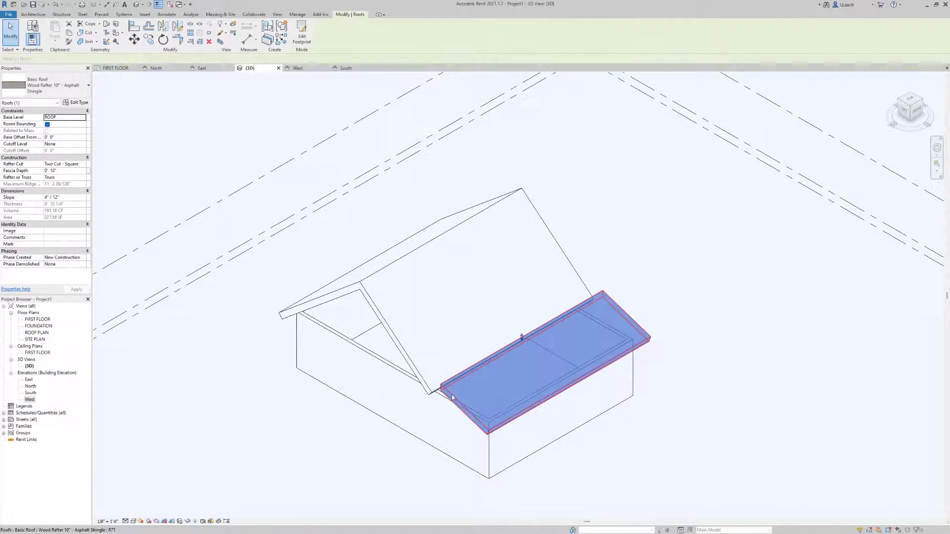
left_click(107, 26)
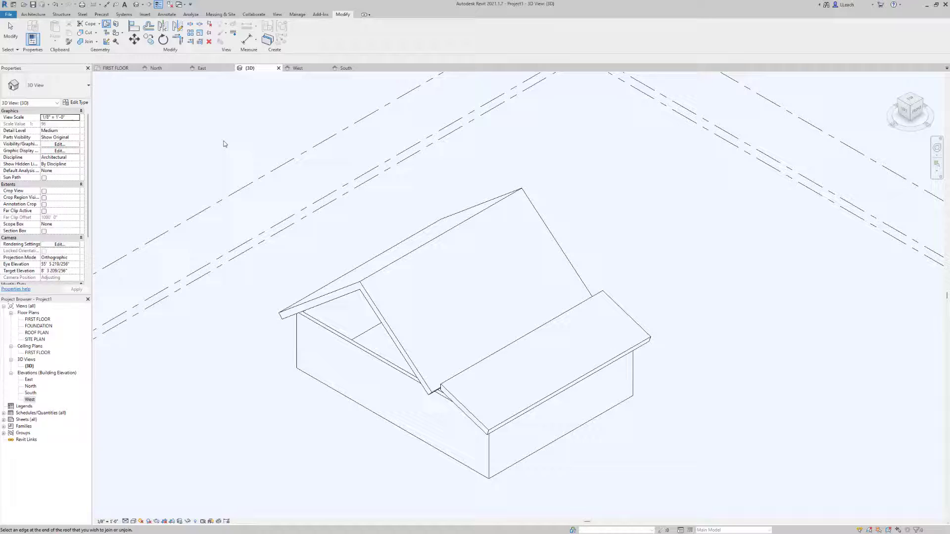
left_click(539, 330)
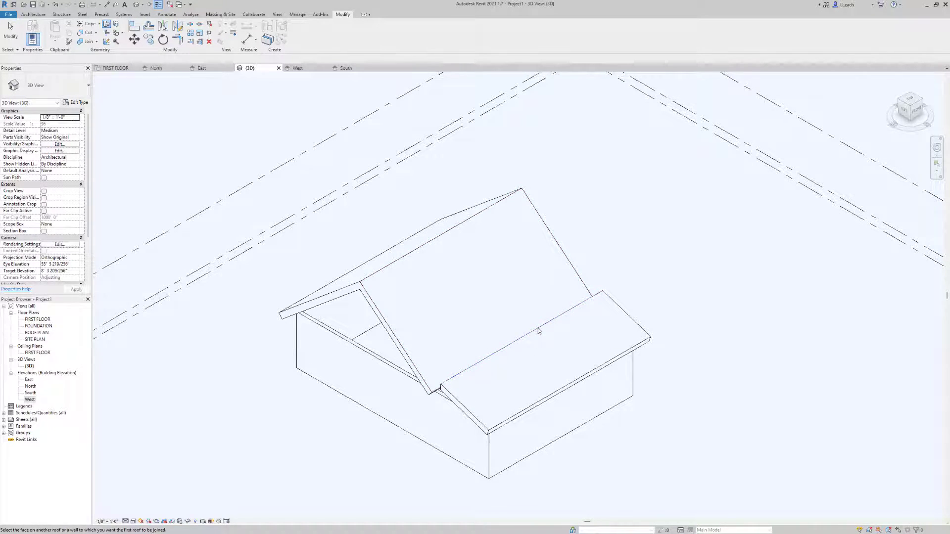
left_click(393, 331)
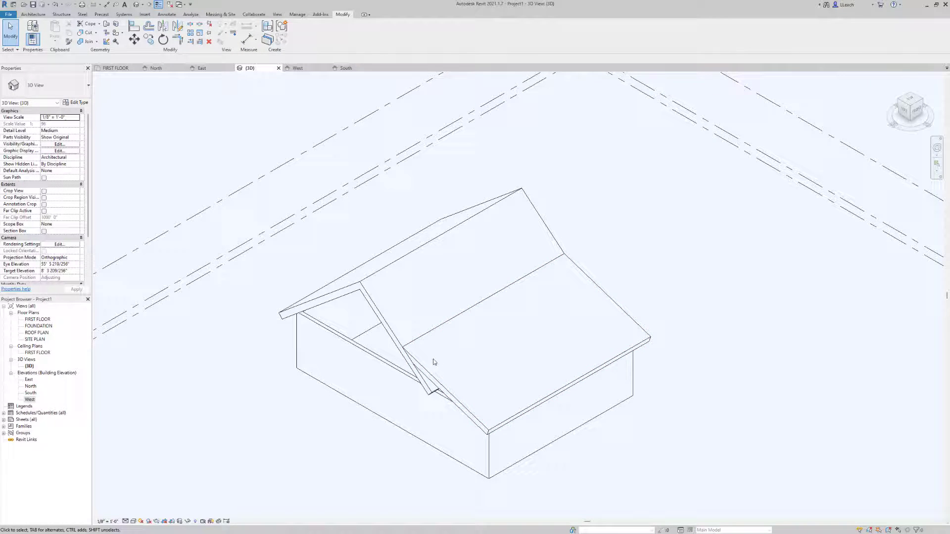
scroll(402, 336, "up", 2)
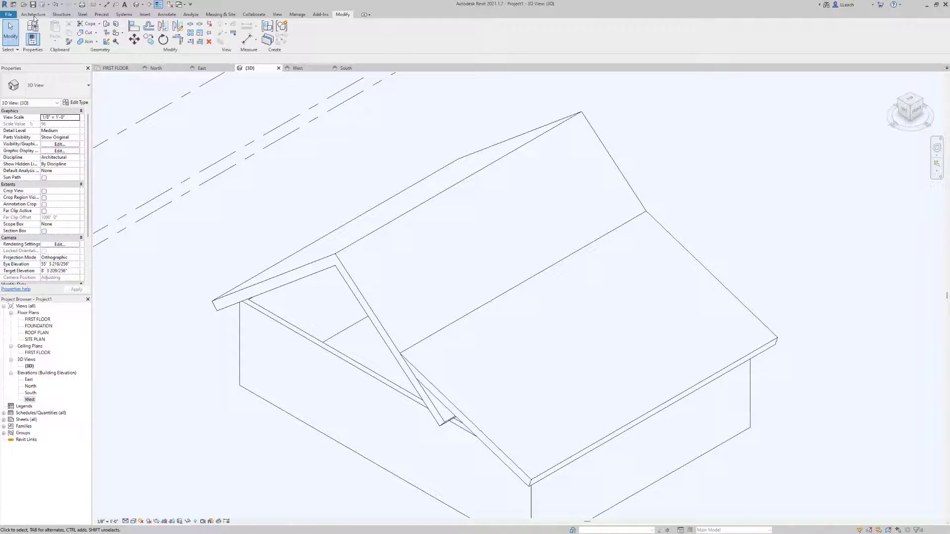
Add a dormer opening in the steep roof, bounded by the shallow roof's edge
left_click(34, 16)
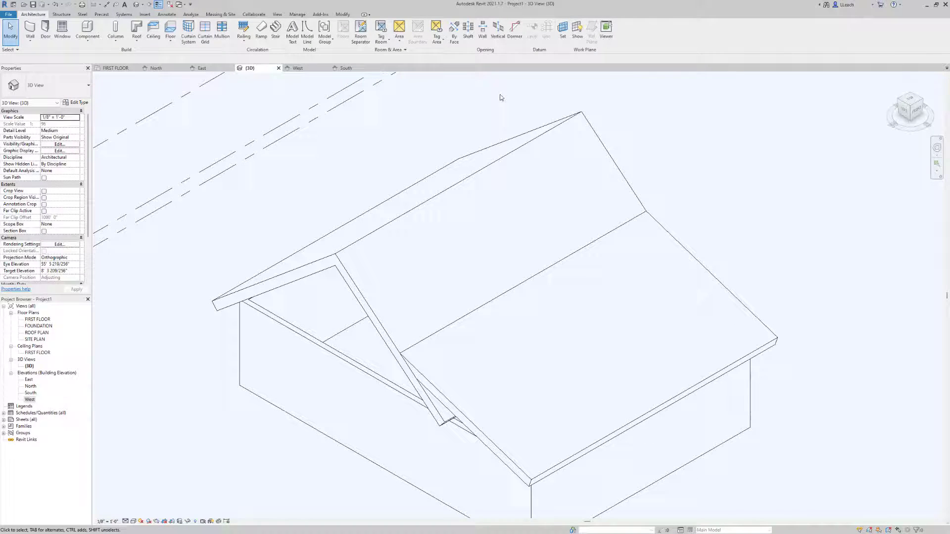
left_click(514, 30)
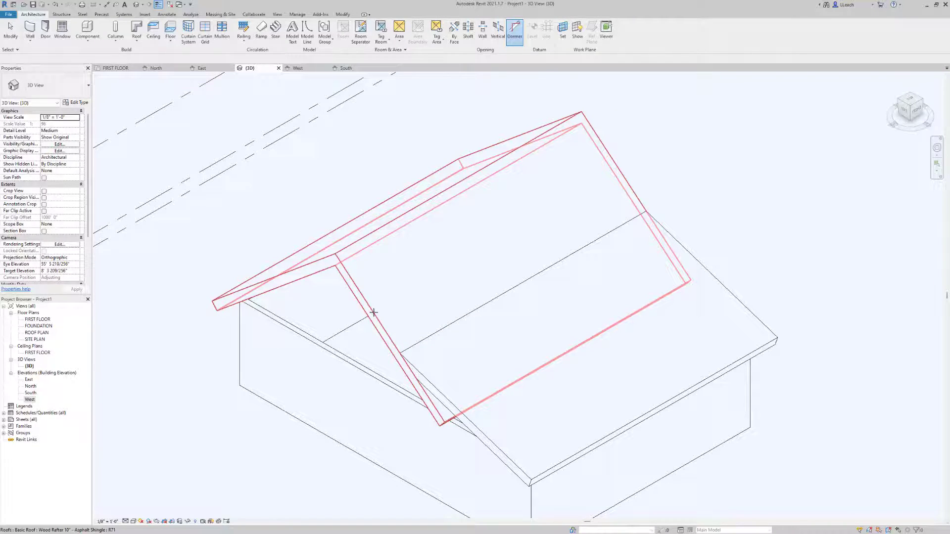
left_click(374, 312)
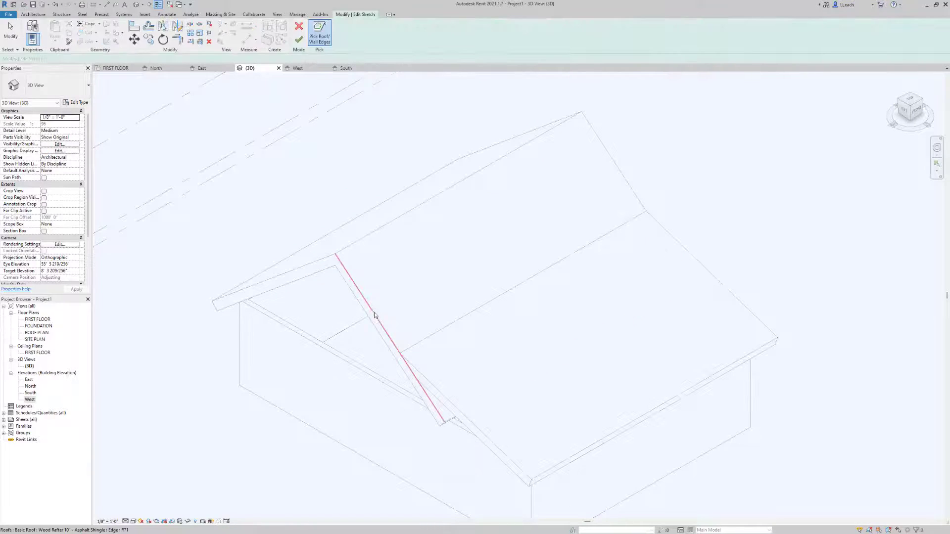
left_click(443, 395)
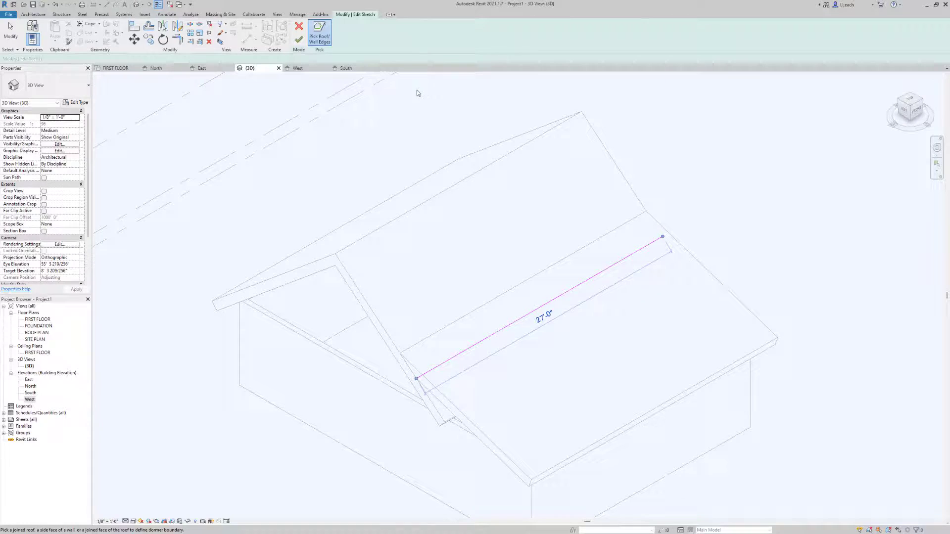
left_click(299, 41)
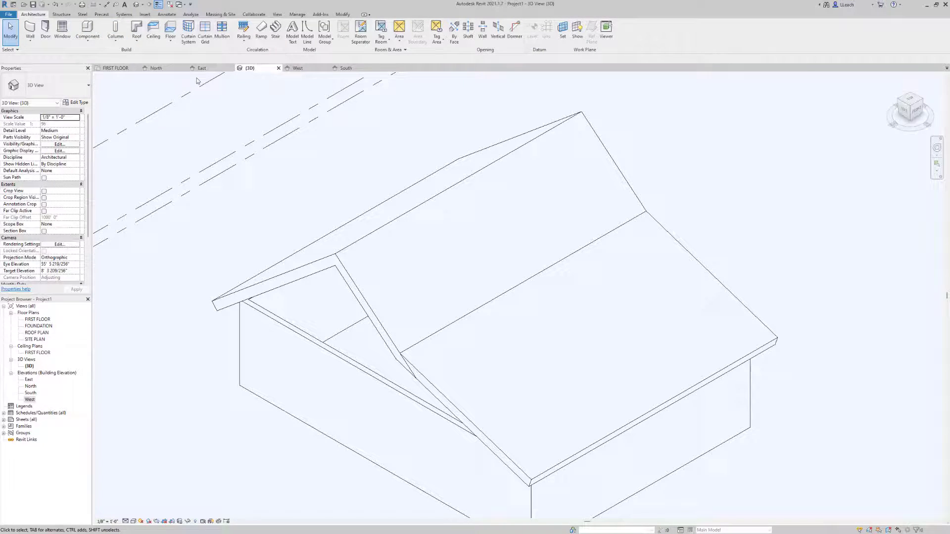
Join the shallow front roof to the steep back roof with Join Geometry
left_click(440, 384)
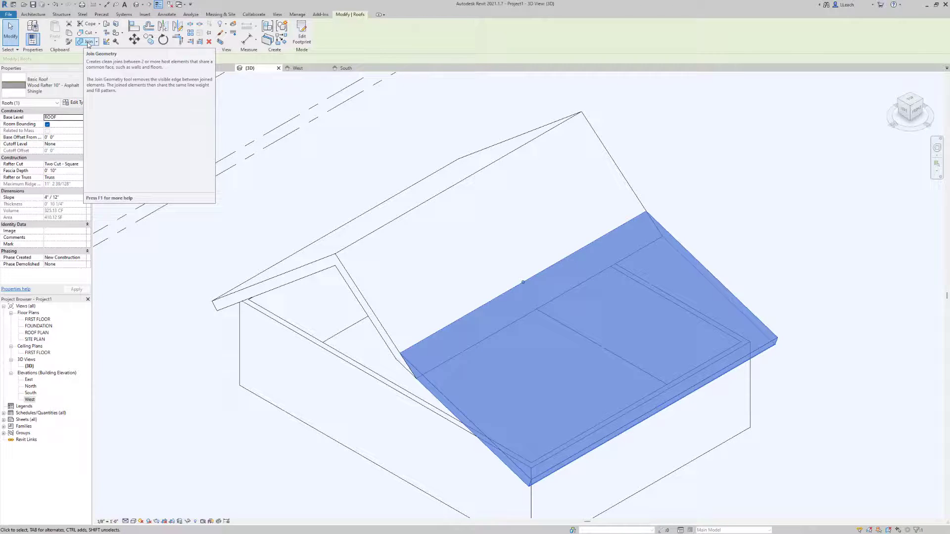
left_click(89, 42)
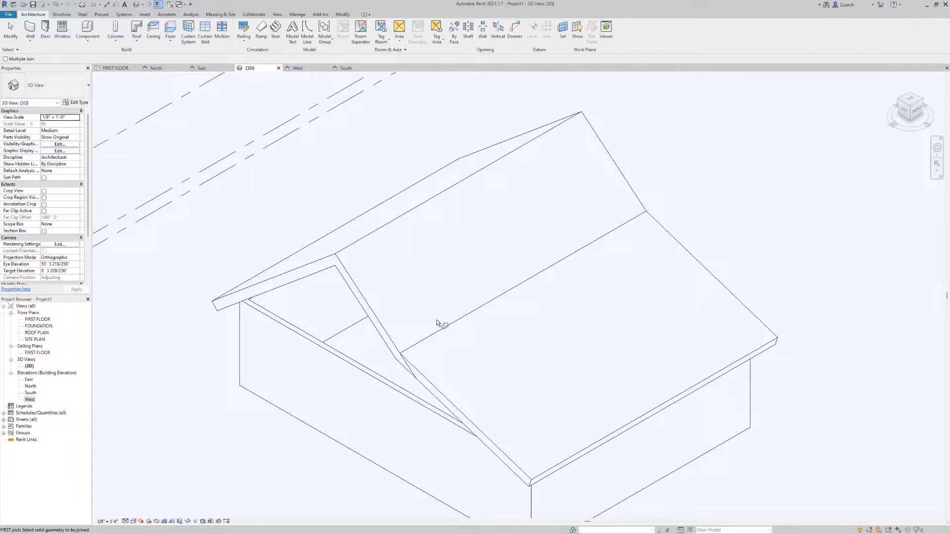
left_click(420, 376)
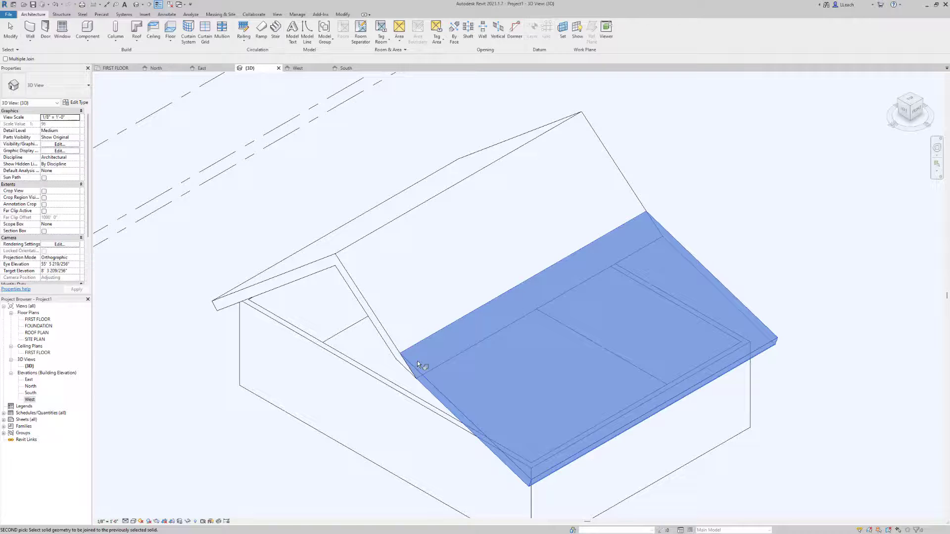
left_click(391, 342)
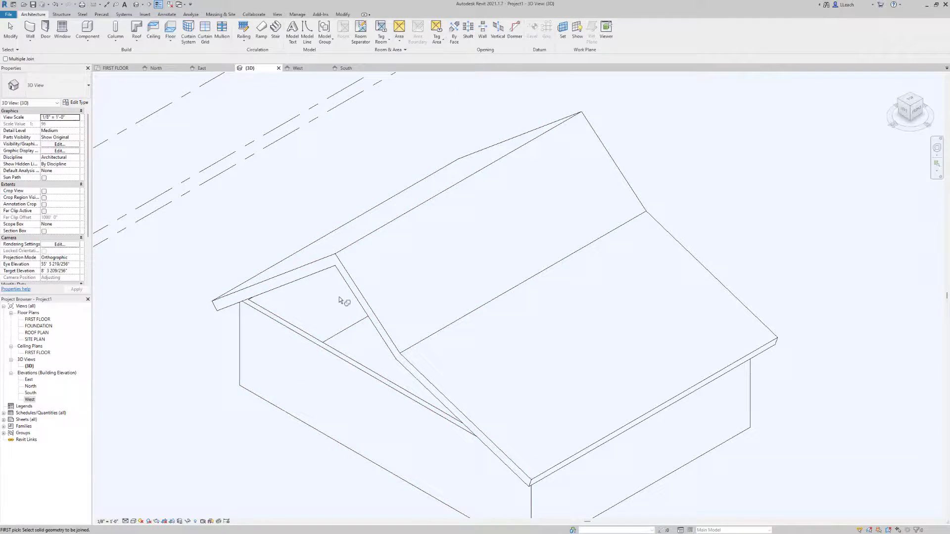
key("Escape")
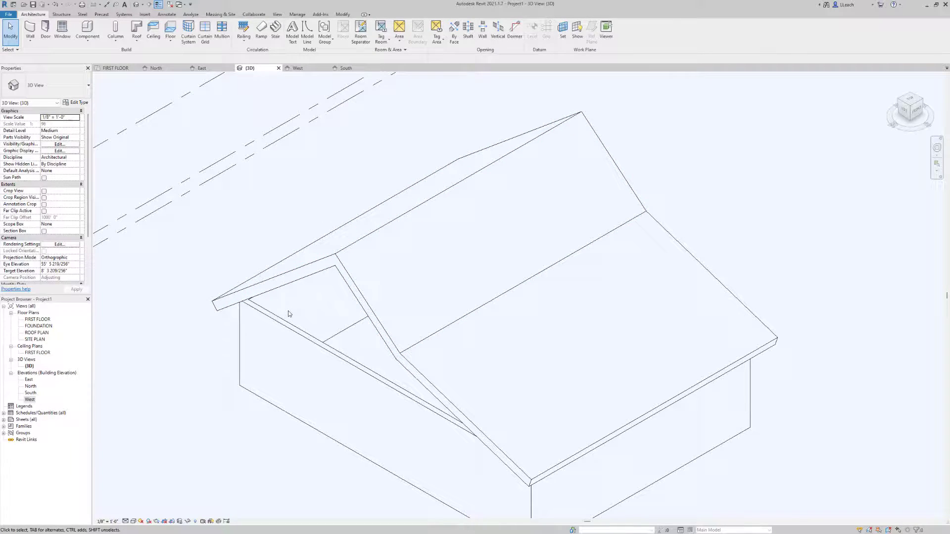
Attach the top of the west end wall to the steep back roof
left_click(281, 325)
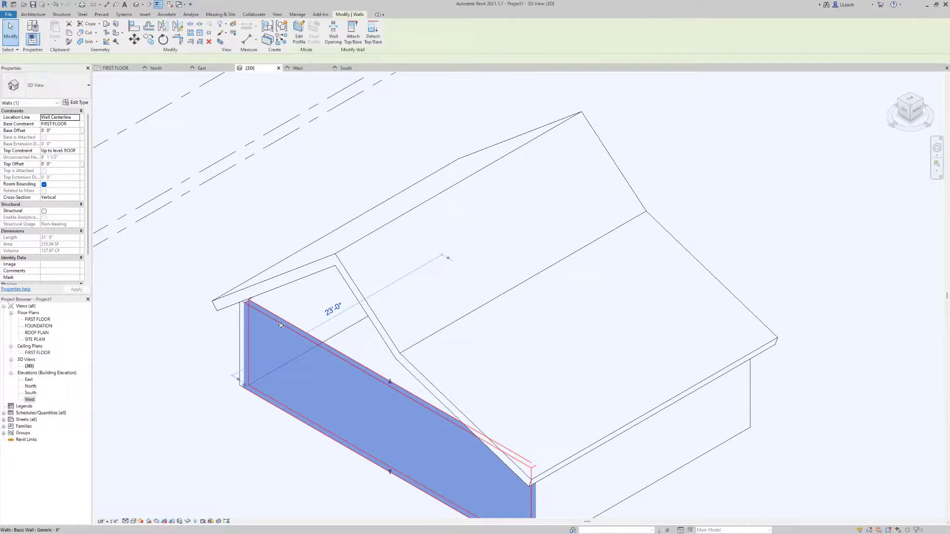
left_click(357, 37)
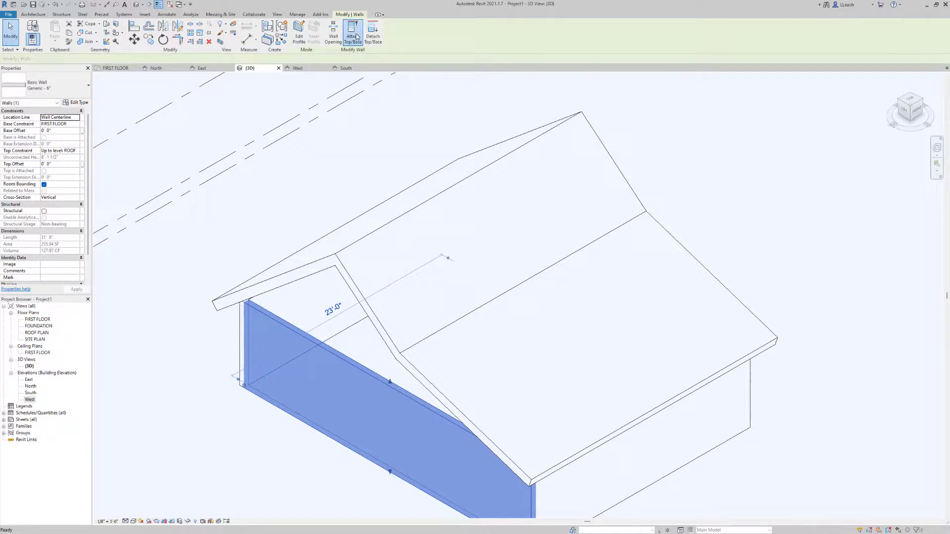
left_click(346, 272)
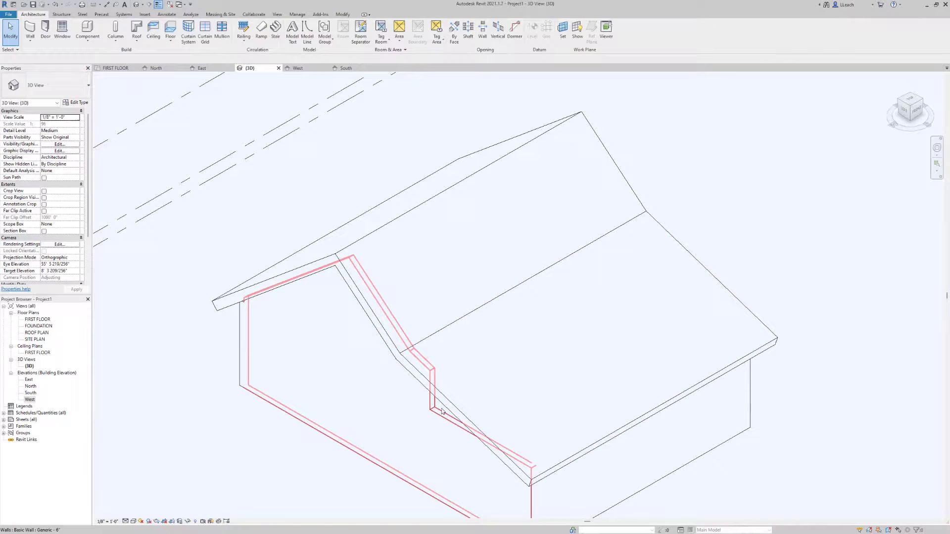
key("Escape")
Attach the west wall's top to the shallow front roof, then open the West elevation
left_click(445, 420)
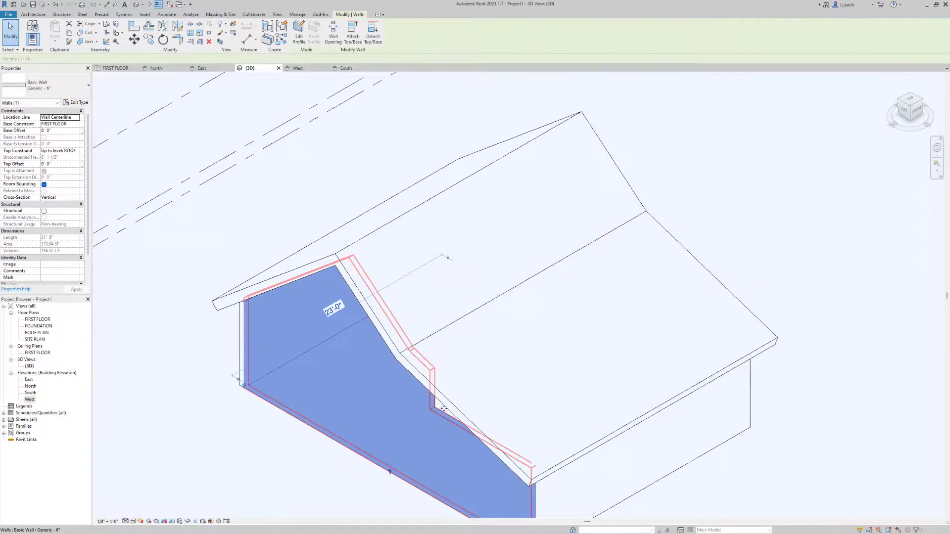
left_click(353, 33)
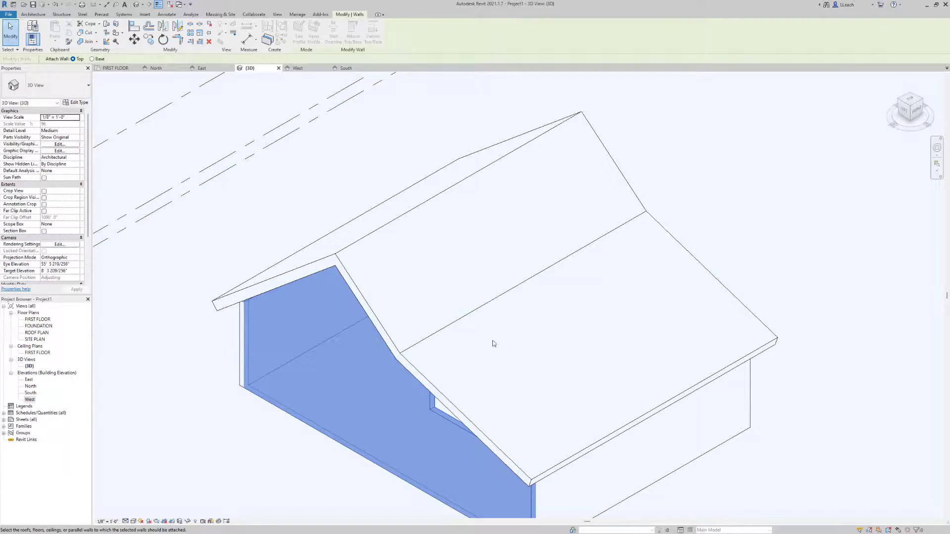
left_click(459, 410)
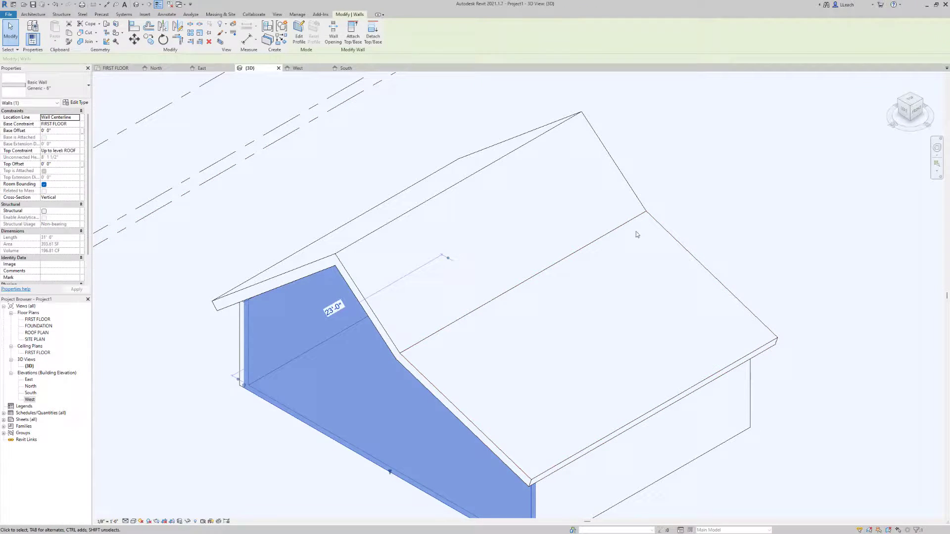
key("Escape")
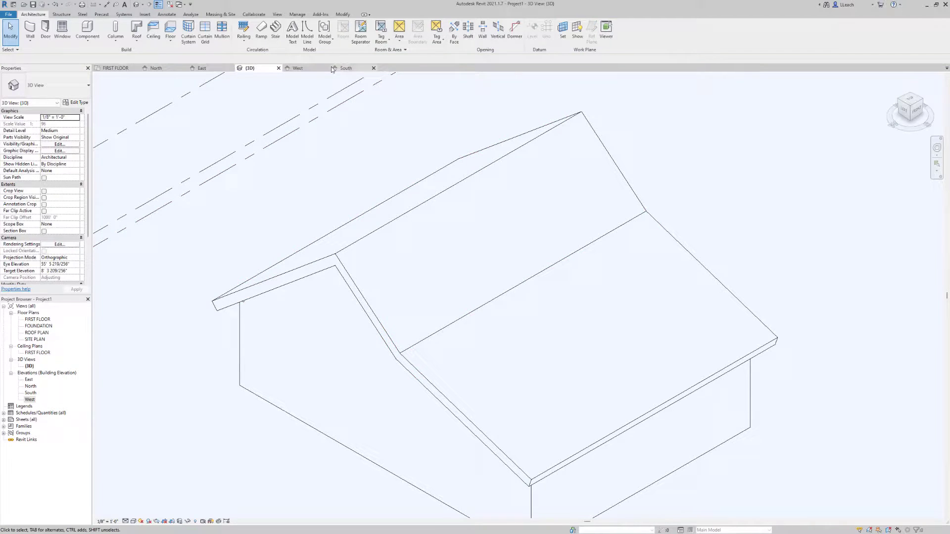
left_click(311, 72)
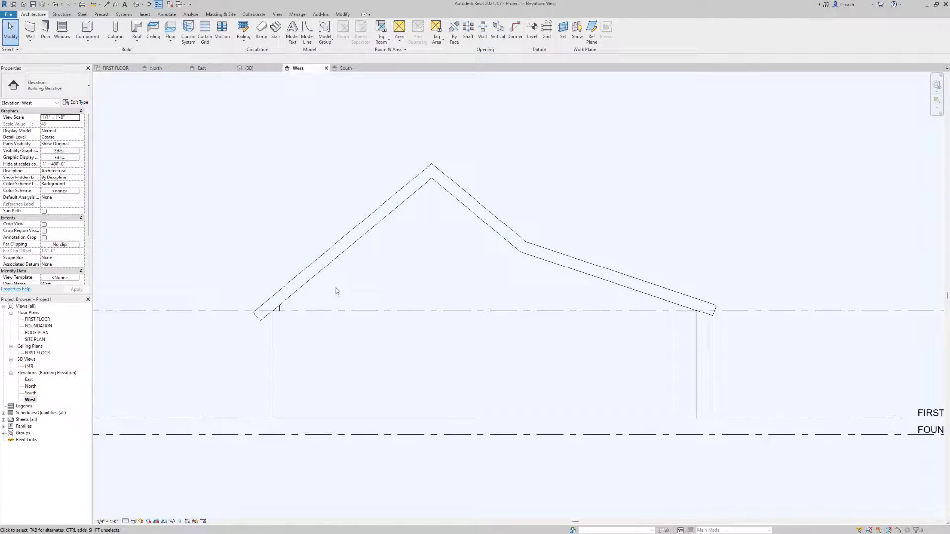
Set the West elevation's visual style to Shaded
scroll(277, 310, "up", 6)
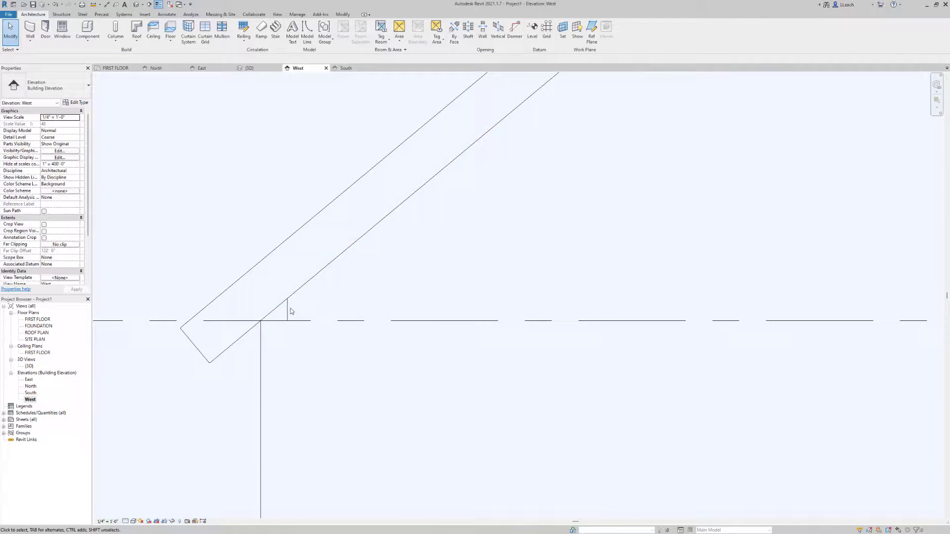
left_click(133, 522)
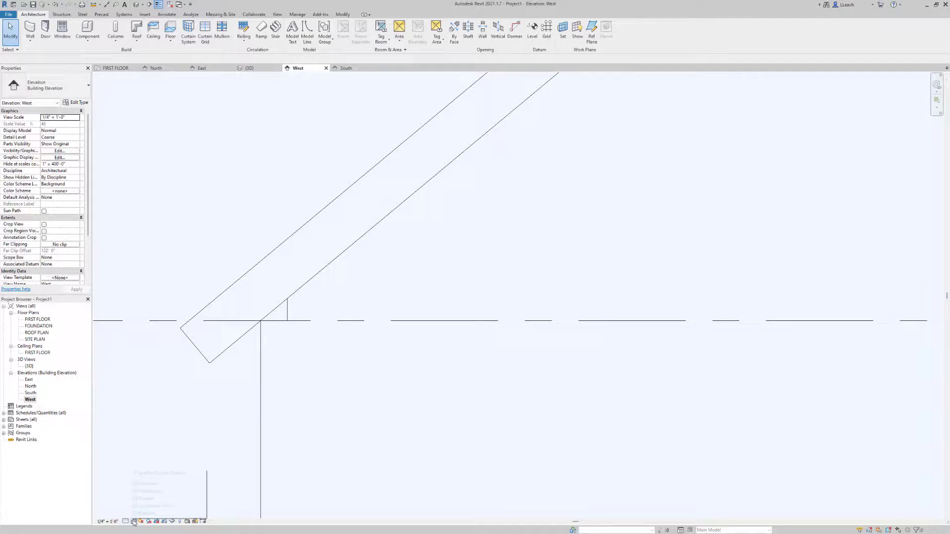
left_click(148, 500)
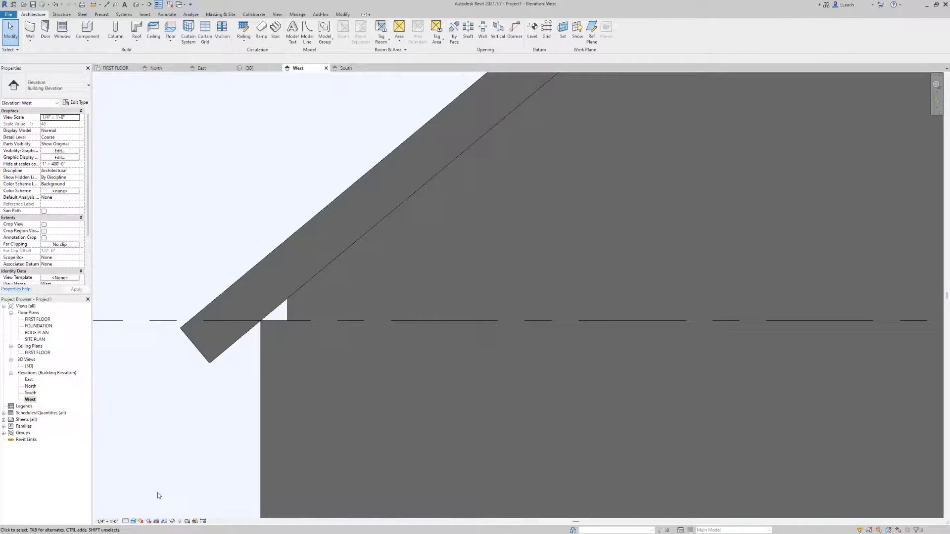
scroll(284, 314, "up", 1)
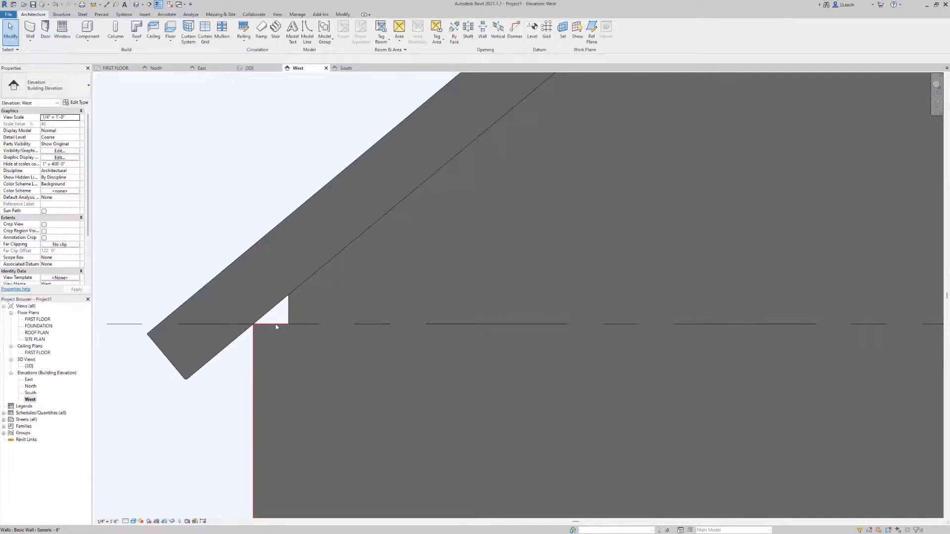
Attach the wall under the left eave to the steep roof and recenter the house in view
left_click(276, 324)
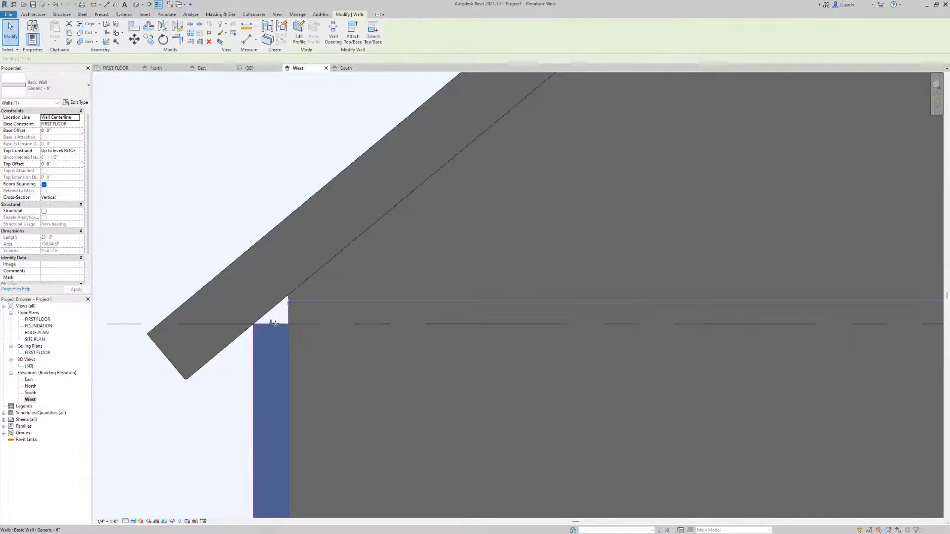
left_click(353, 33)
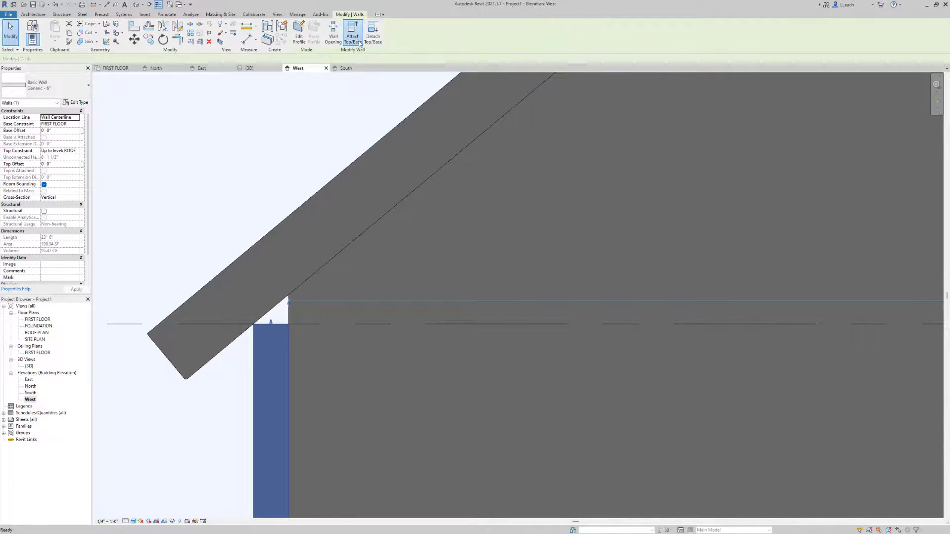
left_click(326, 184)
scroll(302, 178, "up", 1)
left_click(285, 177)
scroll(285, 171, "down", 7)
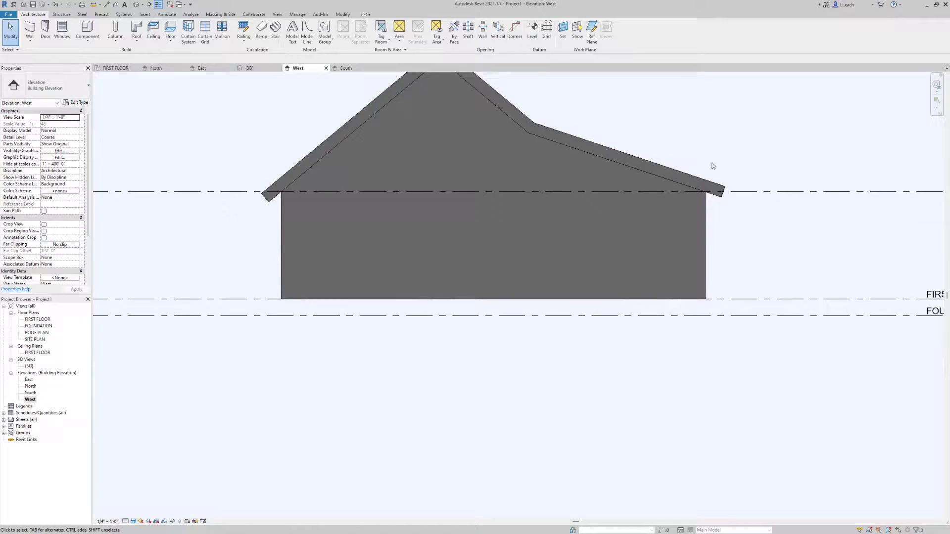
middle_click_drag(712, 166, 652, 193)
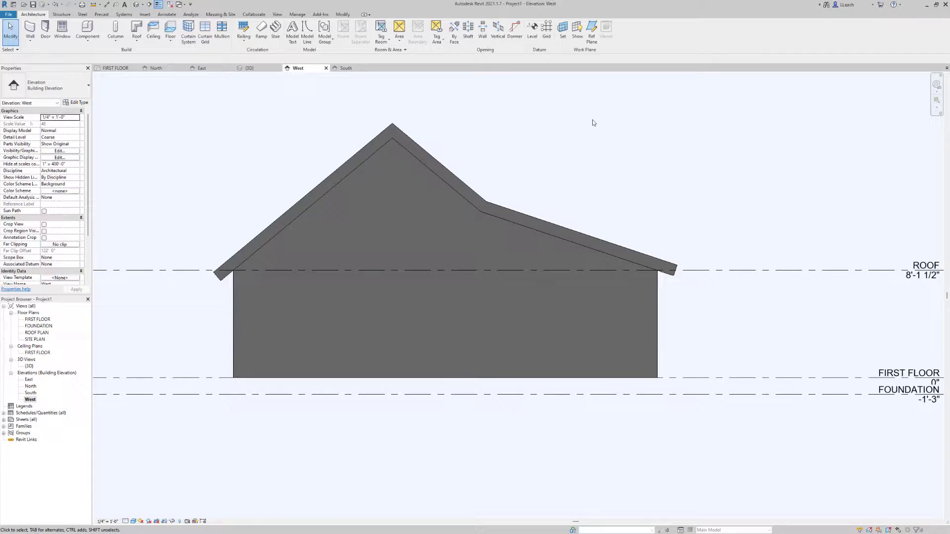
Show the 3D view from the Right side in Shaded visual style
left_click(256, 70)
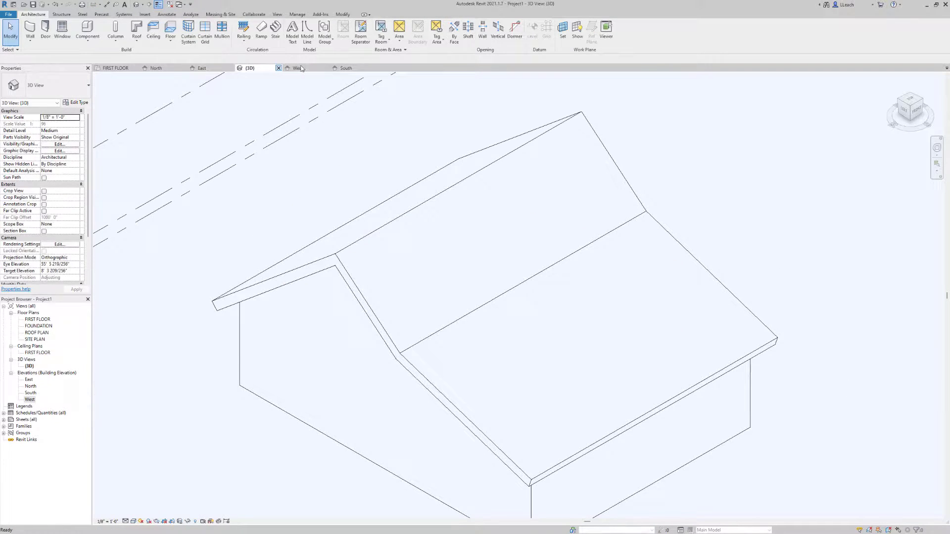
left_click(917, 113)
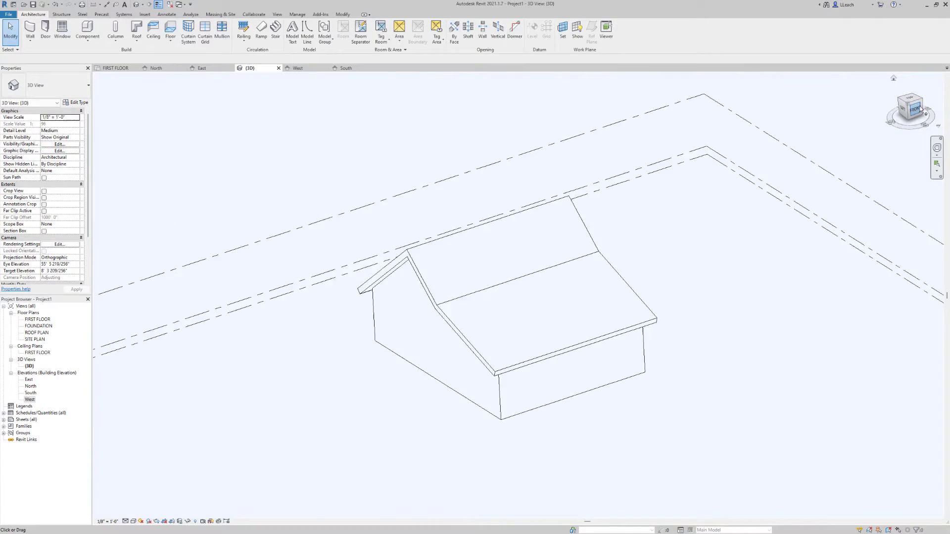
left_click(923, 106)
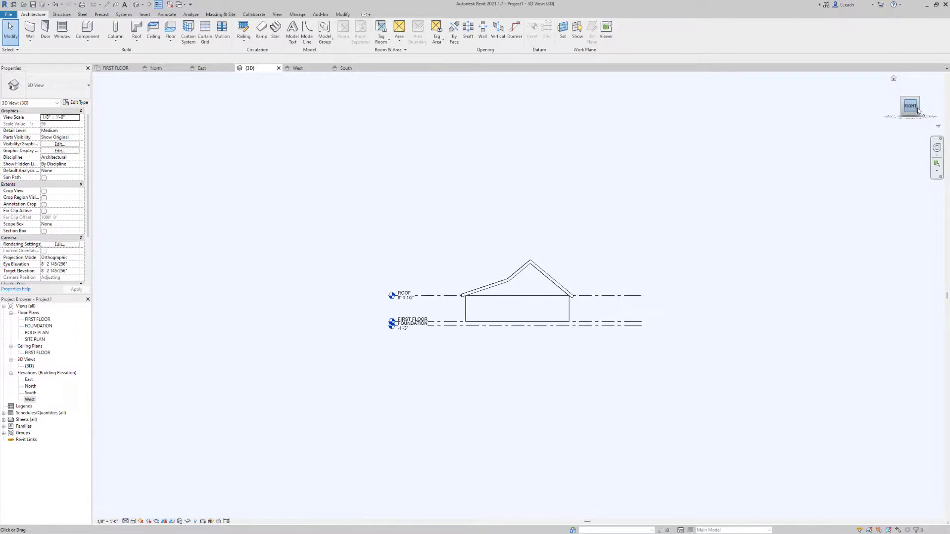
scroll(519, 292, "up", 3)
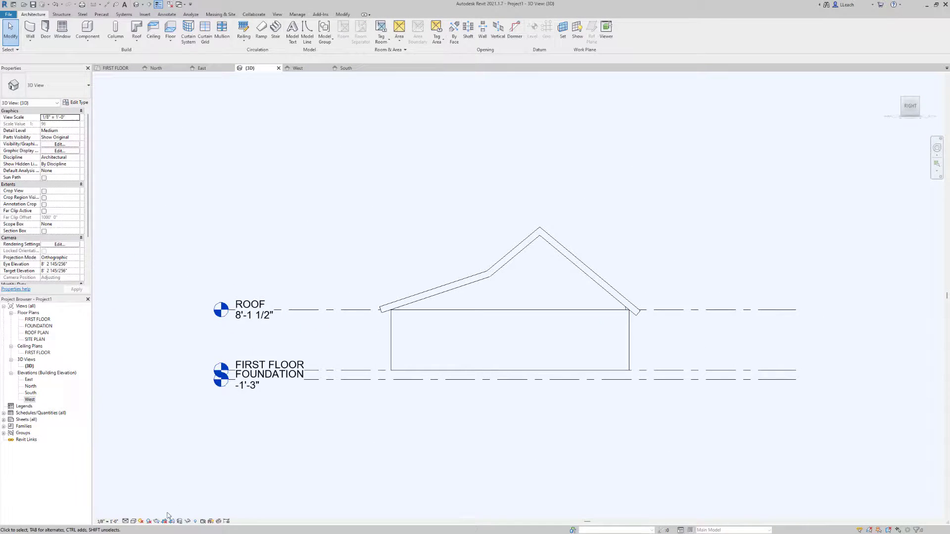
left_click(133, 522)
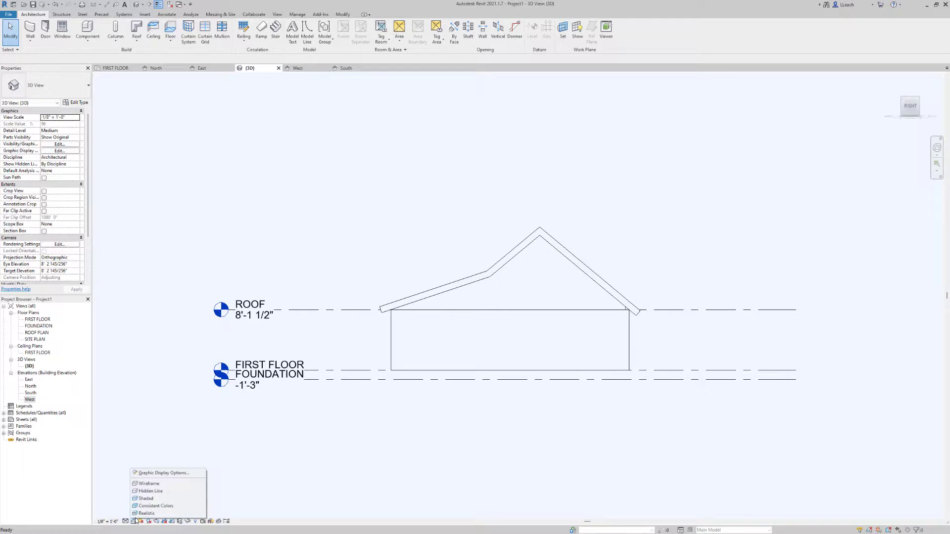
left_click(153, 499)
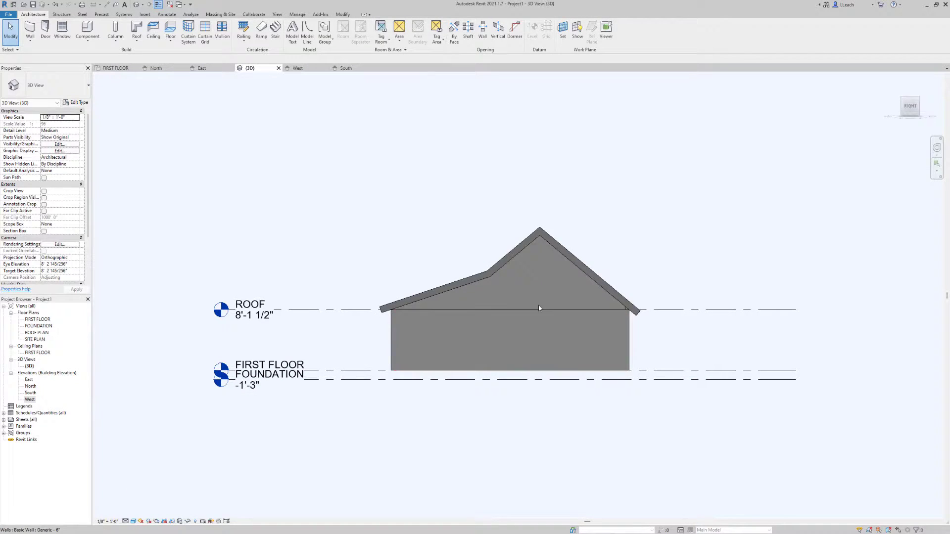
scroll(617, 309, "up", 2)
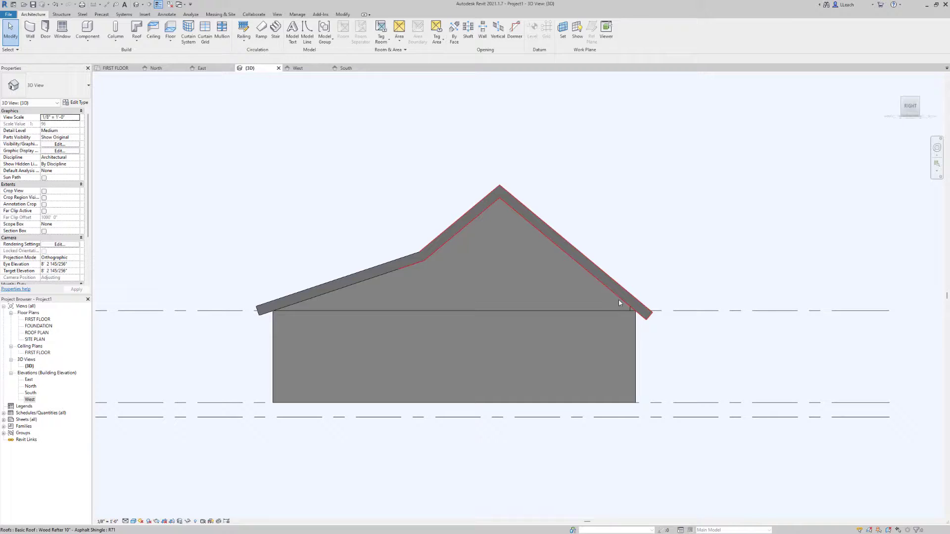
Attach the gable wall's top to both the steep back roof and the shallow front roof
left_click(601, 310)
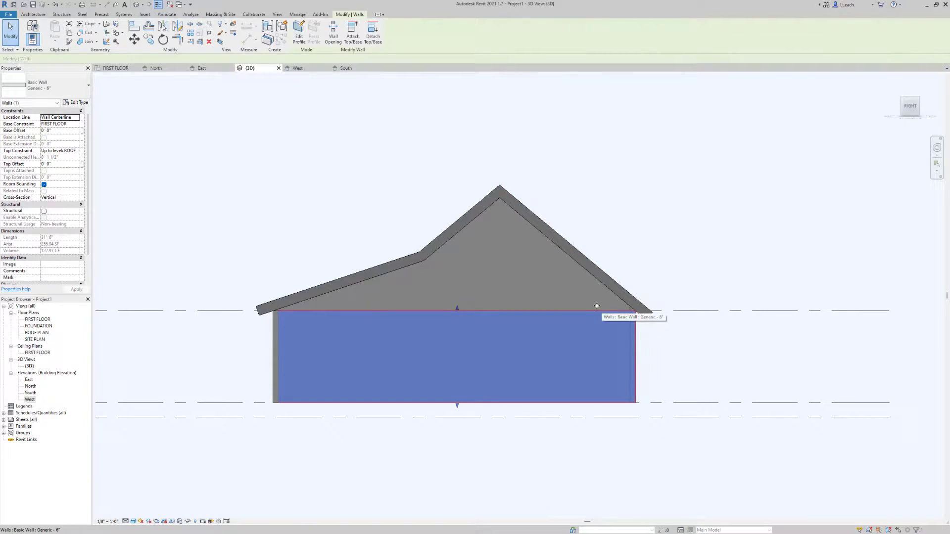
left_click(357, 40)
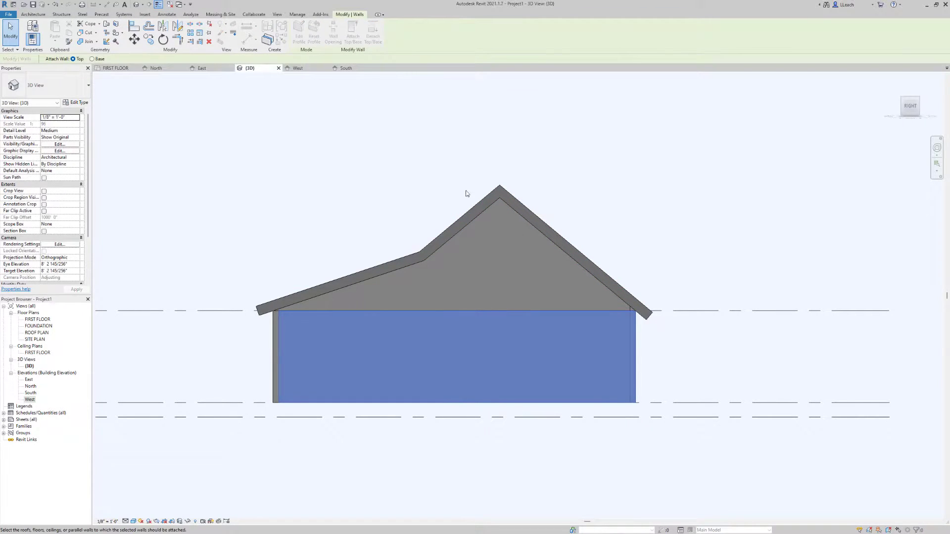
left_click(465, 213)
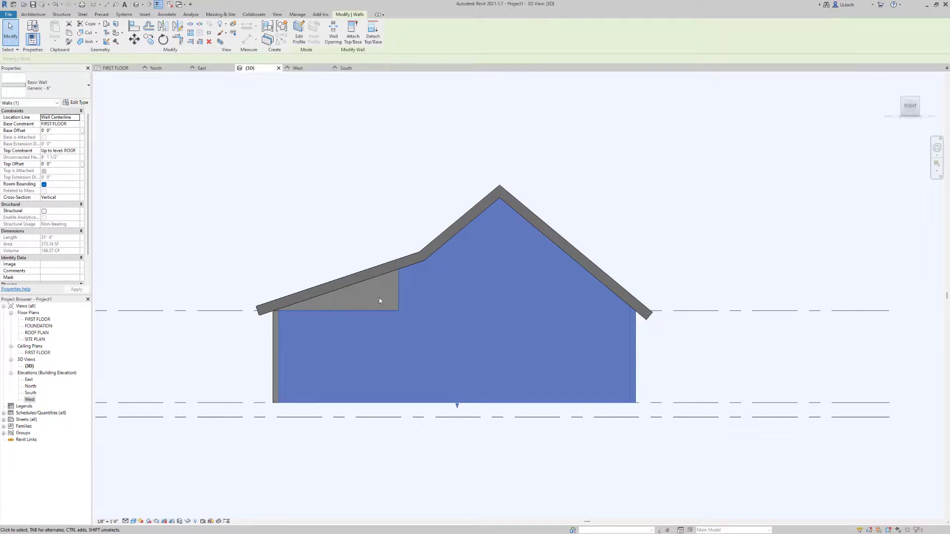
left_click(329, 206)
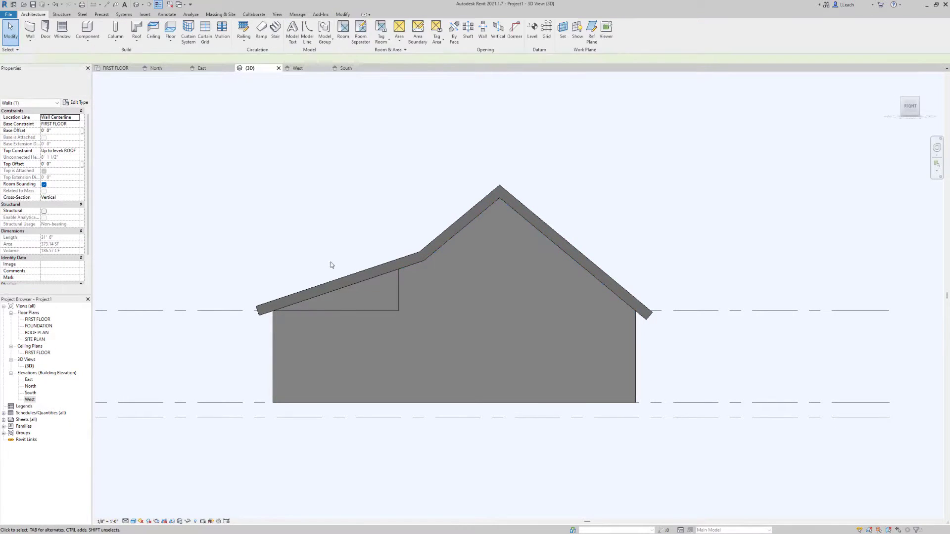
left_click(337, 313)
left_click(352, 35)
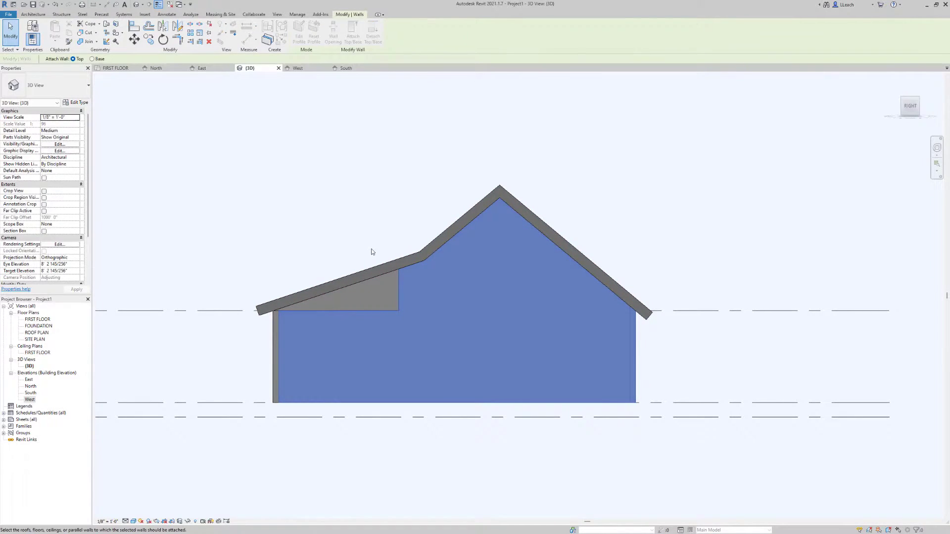
left_click(372, 268)
key("Escape")
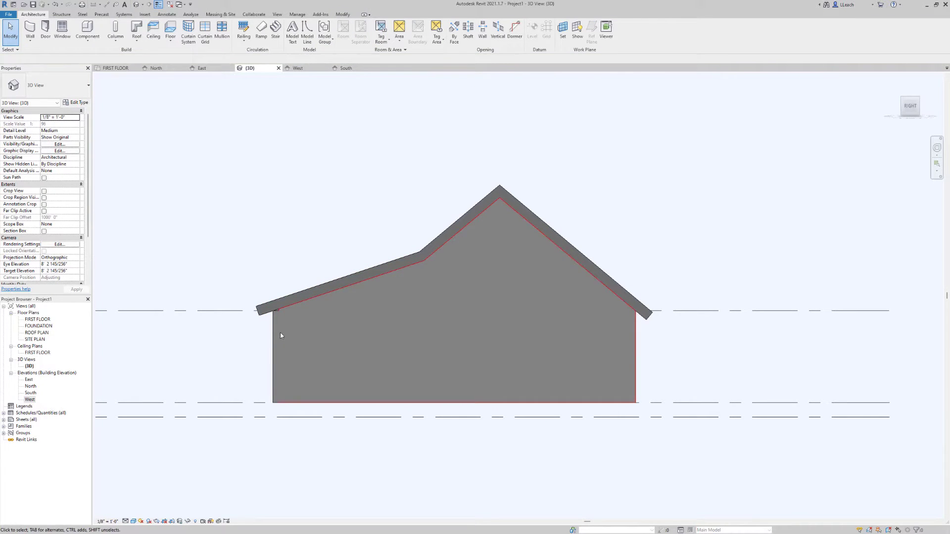
Attach the side wall under the eave up to the shallow roof
scroll(276, 323, "up", 2)
scroll(275, 323, "up", 4)
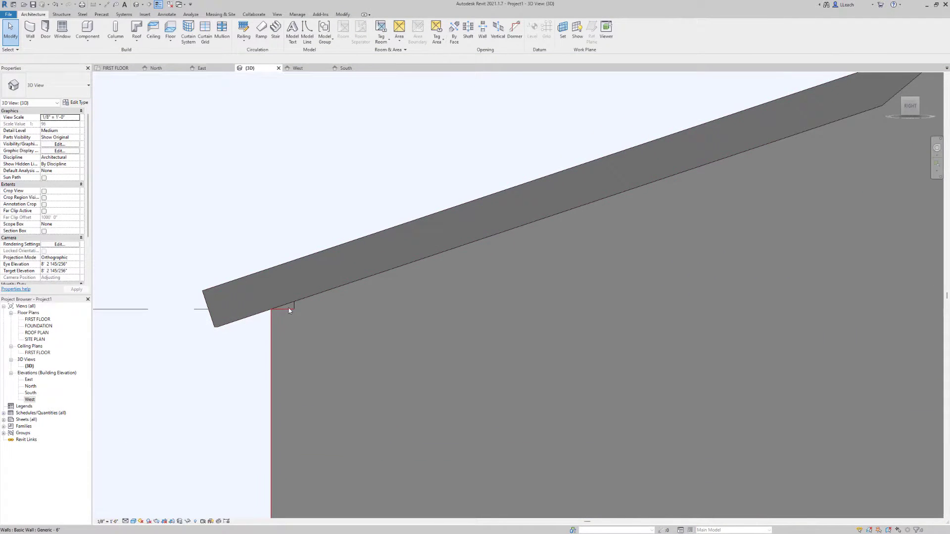
left_click(288, 310)
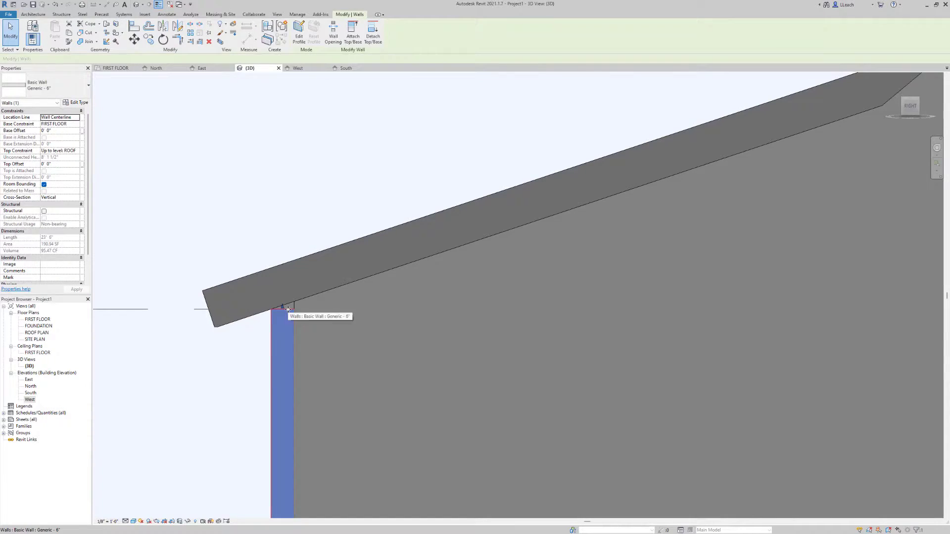
left_click(352, 39)
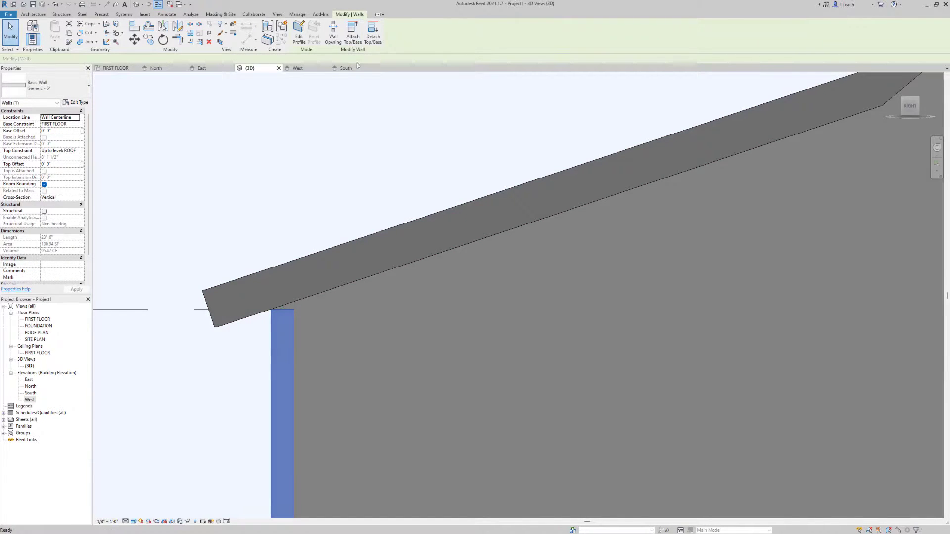
left_click(313, 253)
scroll(352, 186, "down", 3)
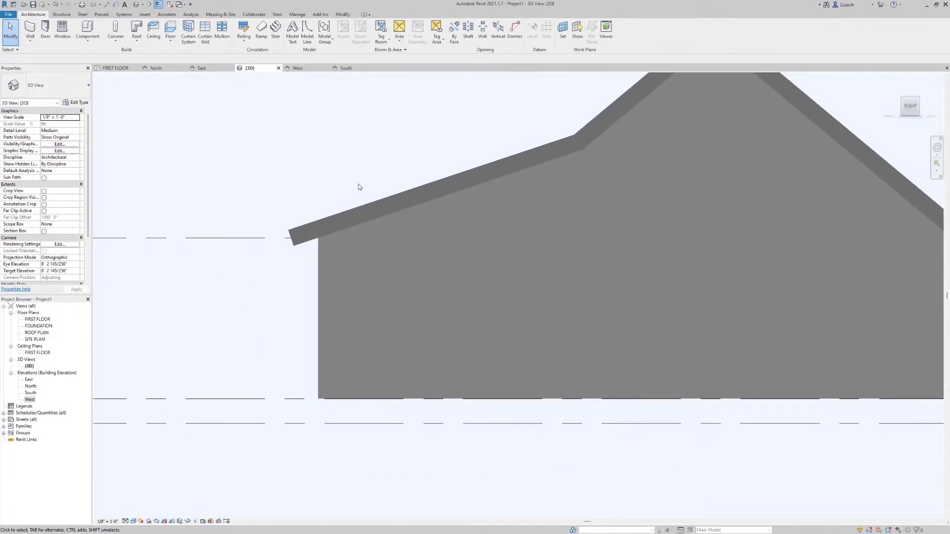
Pan the gable end into view, then switch to an isometric 3D view
scroll(358, 186, "down", 1)
middle_click_drag(852, 187, 747, 213)
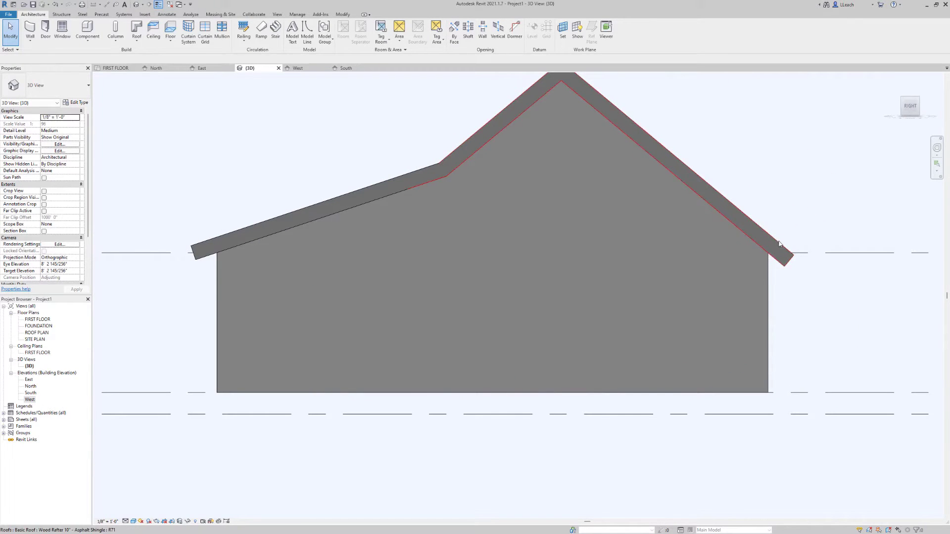
scroll(782, 241, "up", 1)
scroll(806, 223, "down", 2)
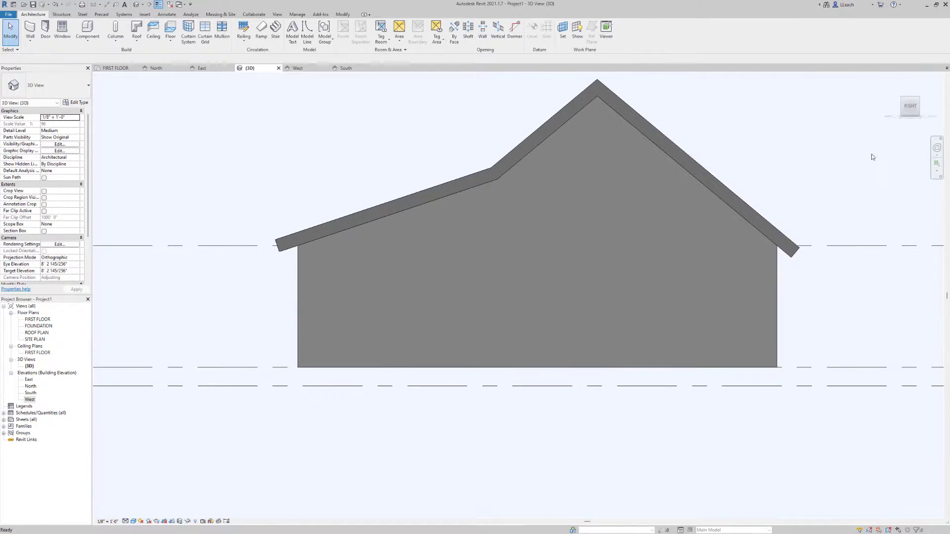
left_click(902, 97)
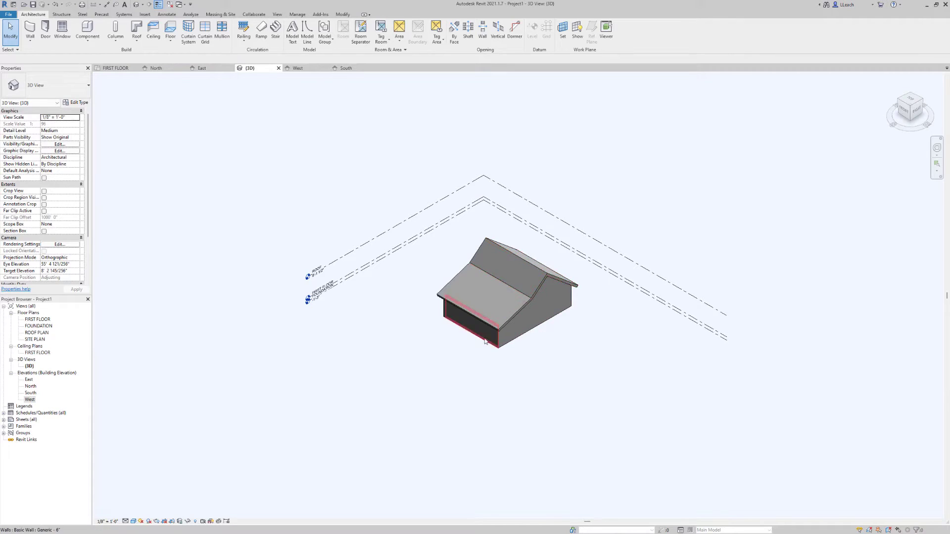
scroll(485, 341, "up", 1)
scroll(575, 255, "up", 1)
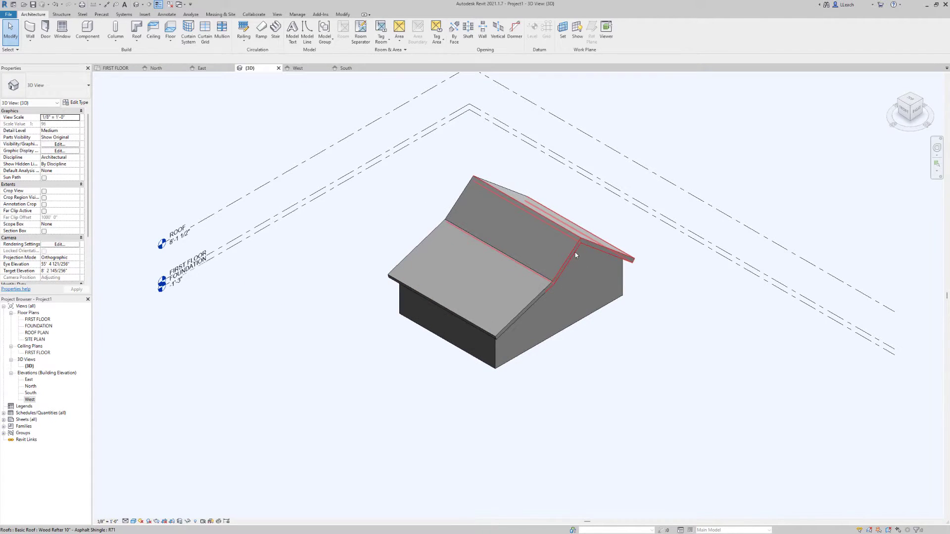
scroll(575, 254, "up", 1)
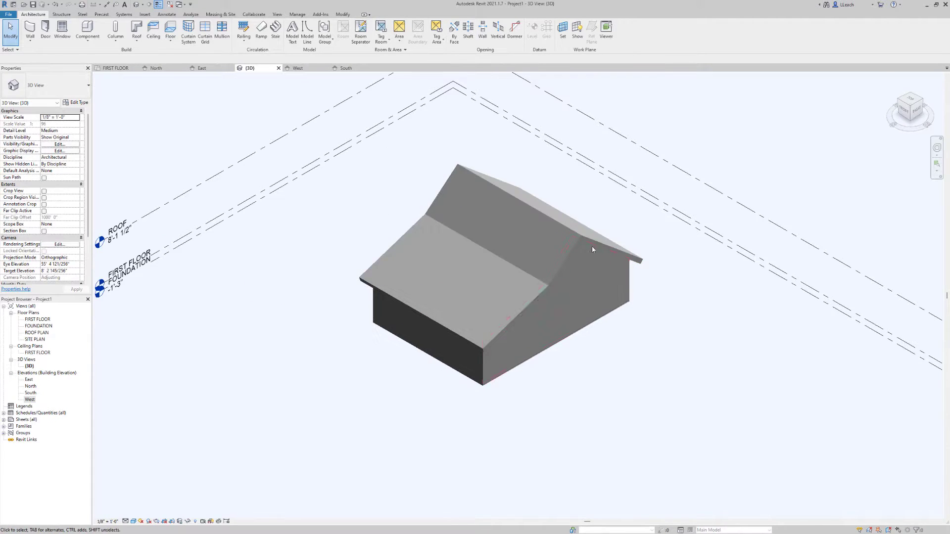
Check the house from back right, back left and left side, then return Home
left_click(922, 102)
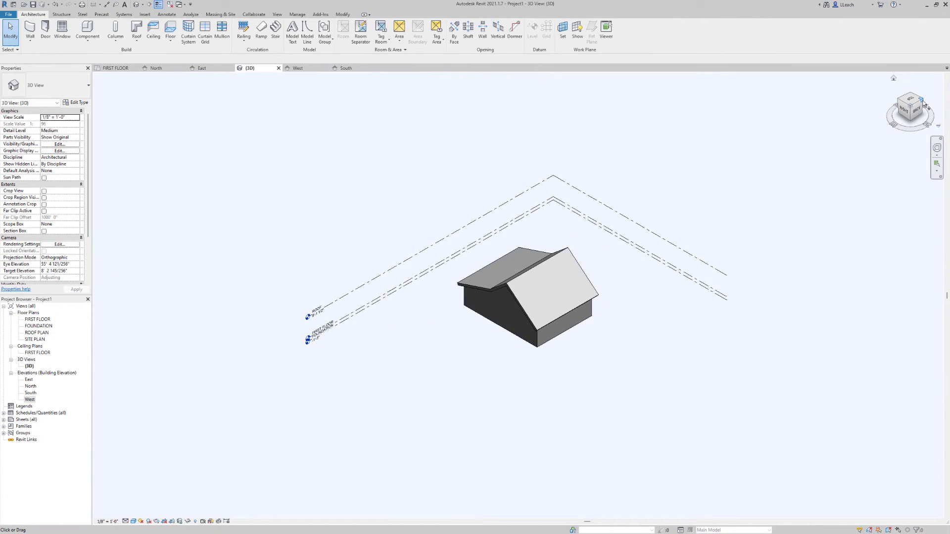
left_click(922, 104)
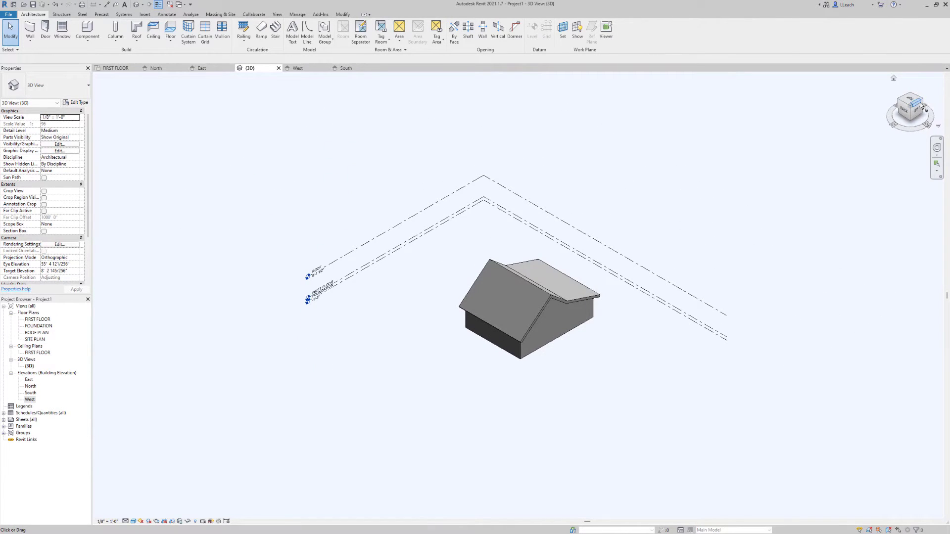
left_click(918, 110)
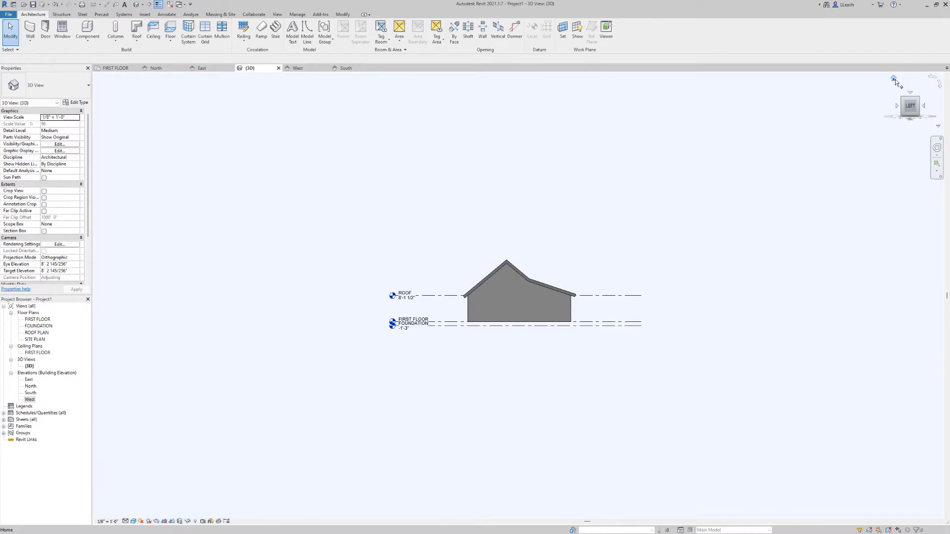
left_click(893, 78)
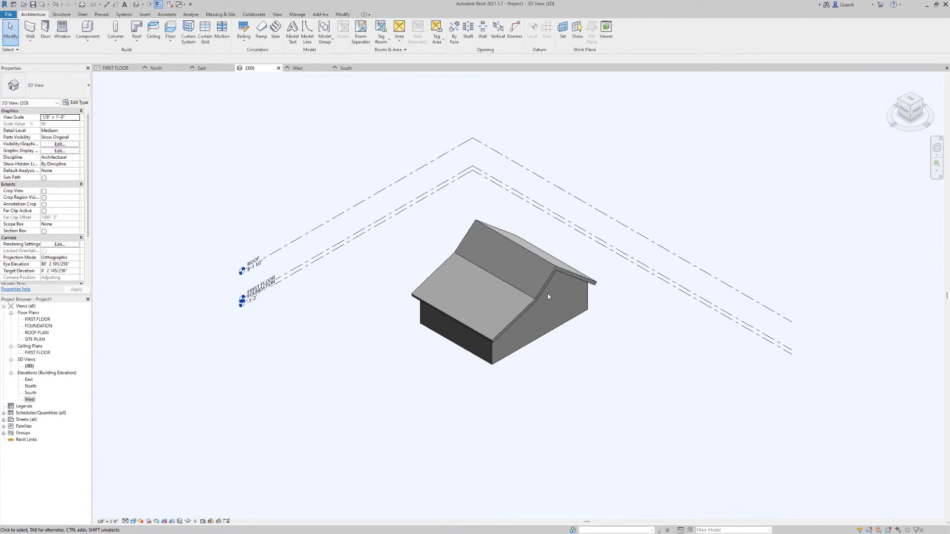
scroll(544, 282, "up", 3)
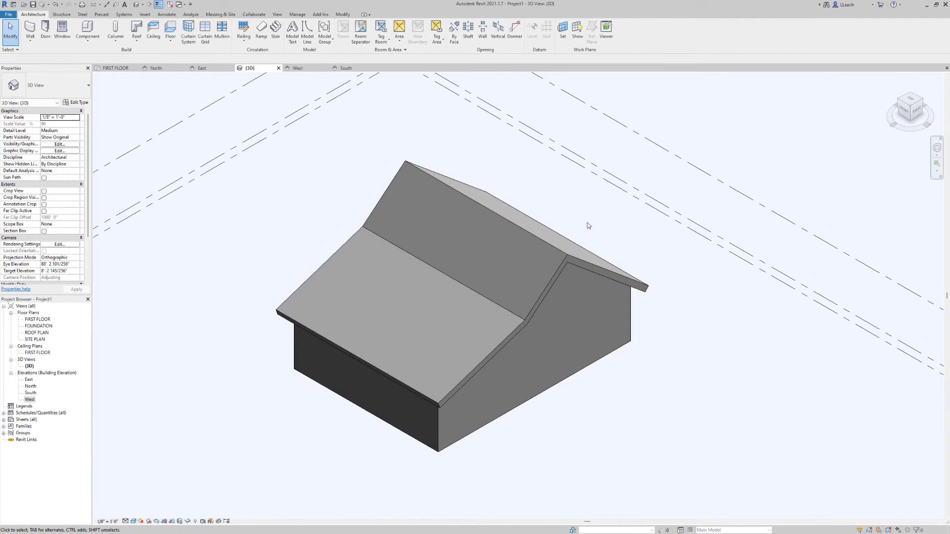